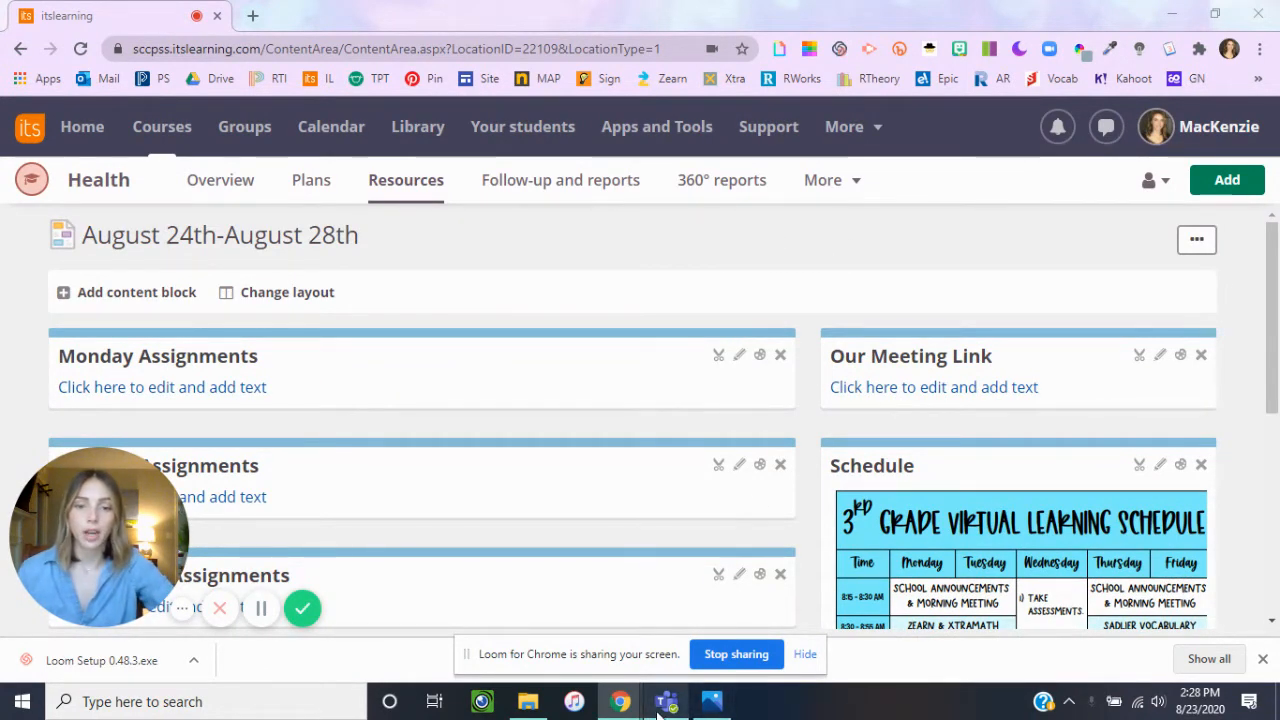
Switch to Microsoft Teams and view the afternoon hours of August 24–28 in the calendar.
mouse_move(671, 712)
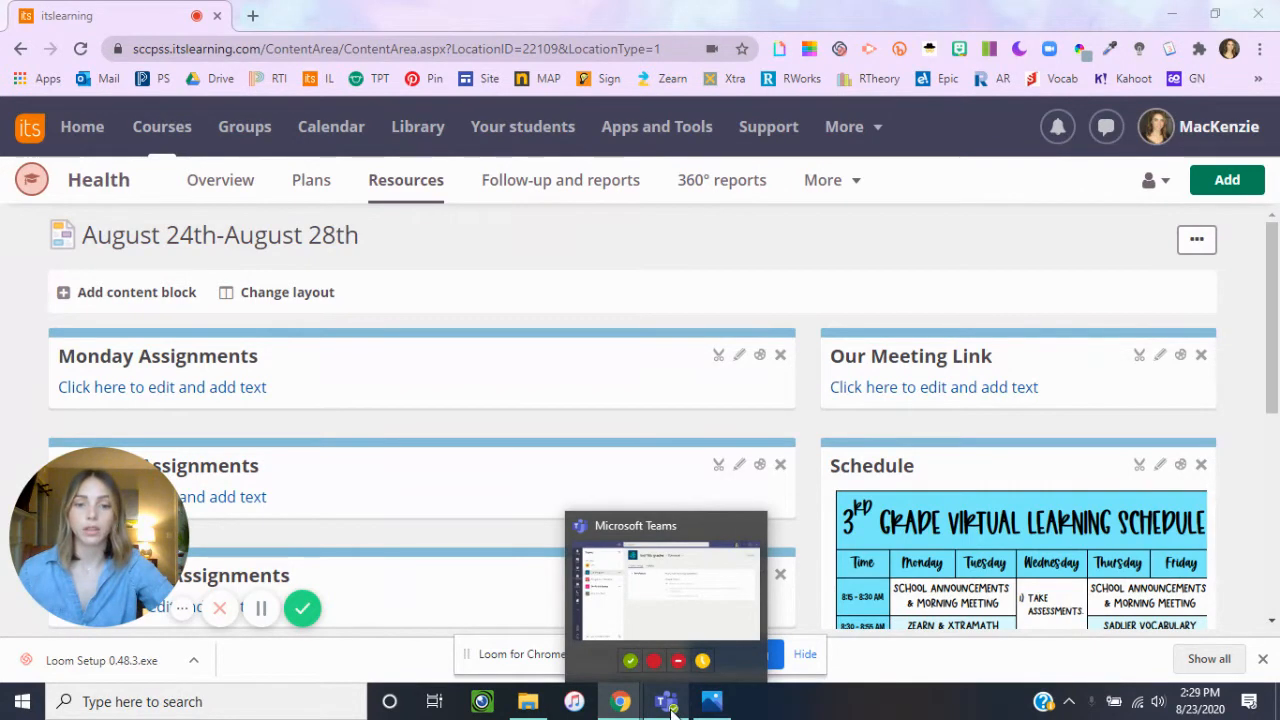
click(662, 700)
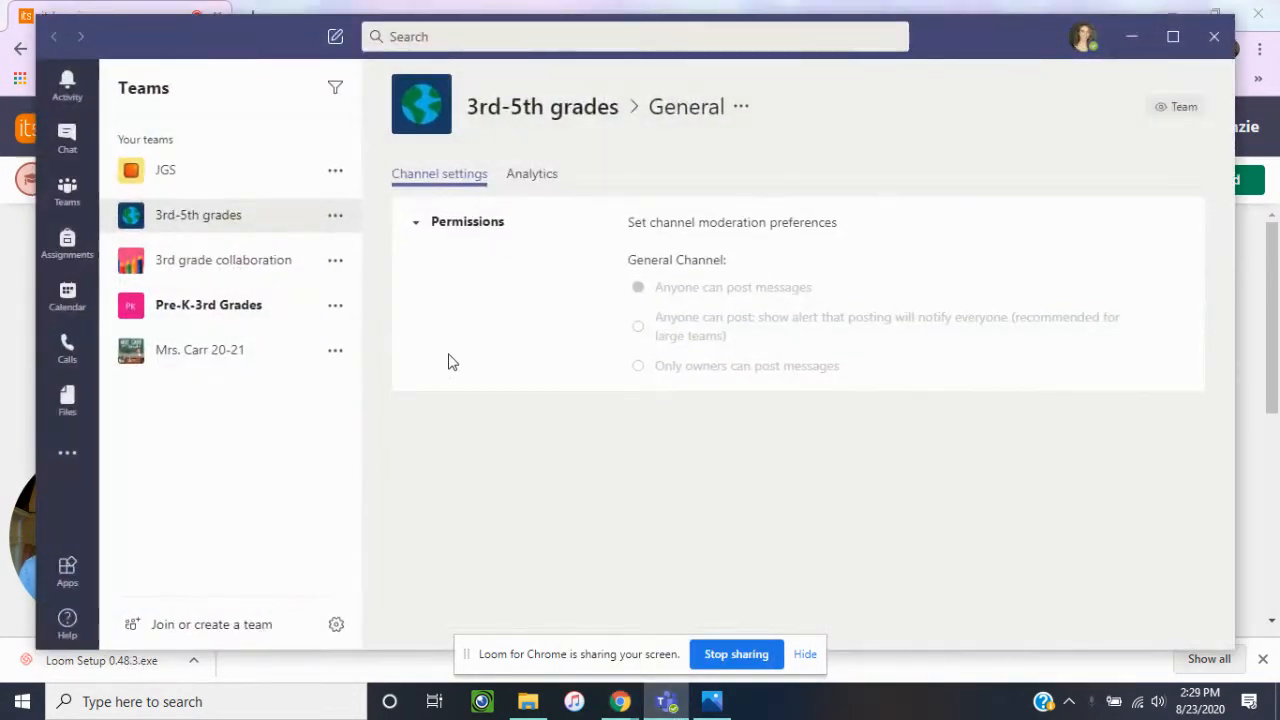
click(64, 296)
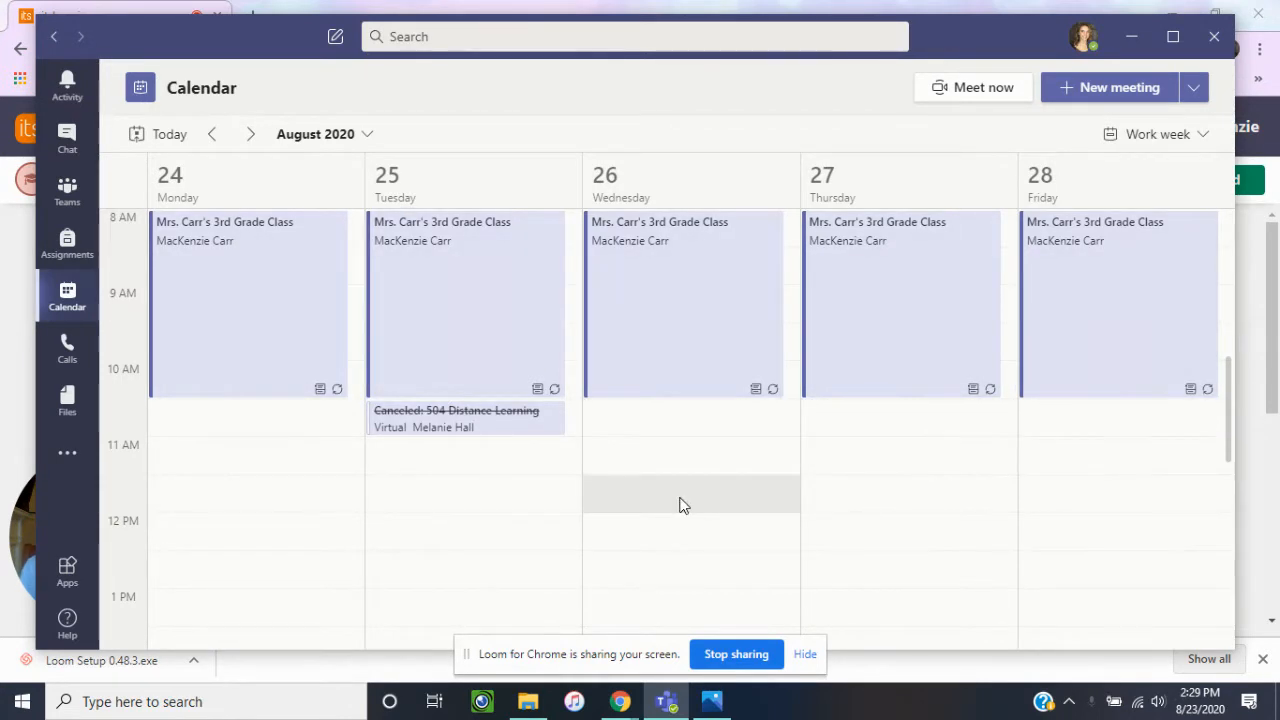
scroll(1047, 488, down, 3)
scroll(1050, 492, down, 2)
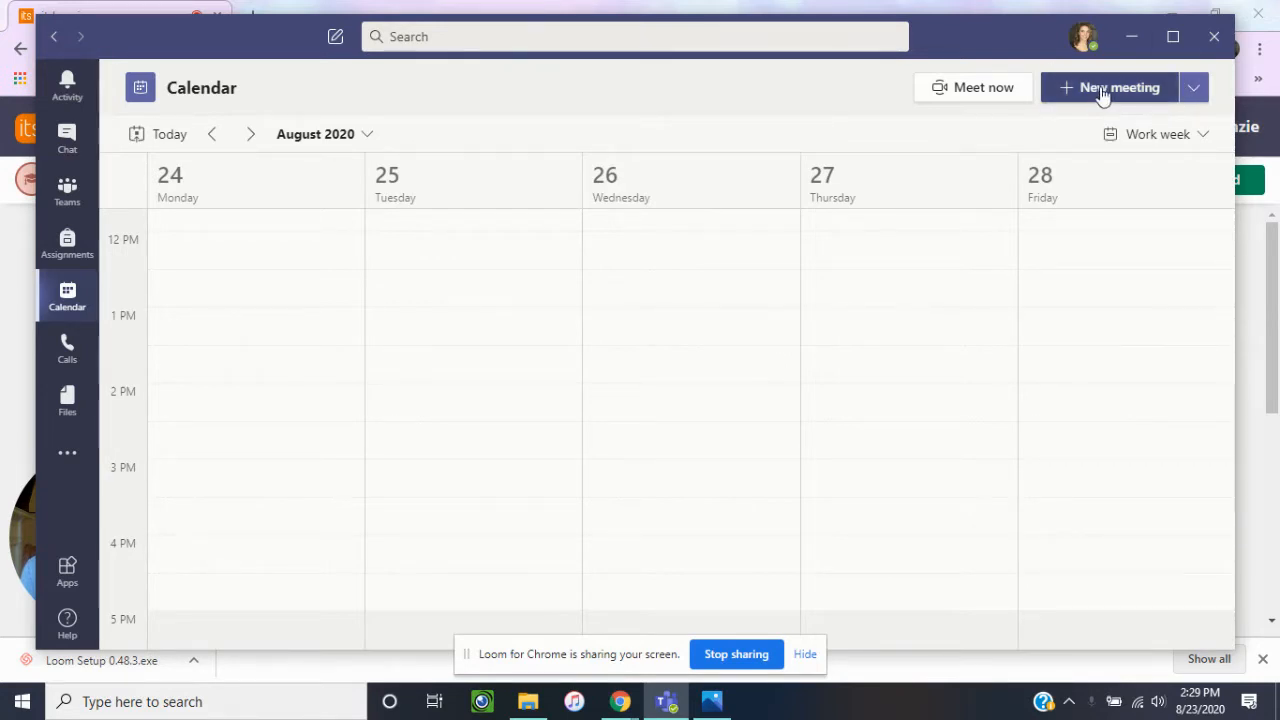
Start scheduling a new meeting and title it "Afternoon Meeting with" followed by the teacher's name.
click(1191, 94)
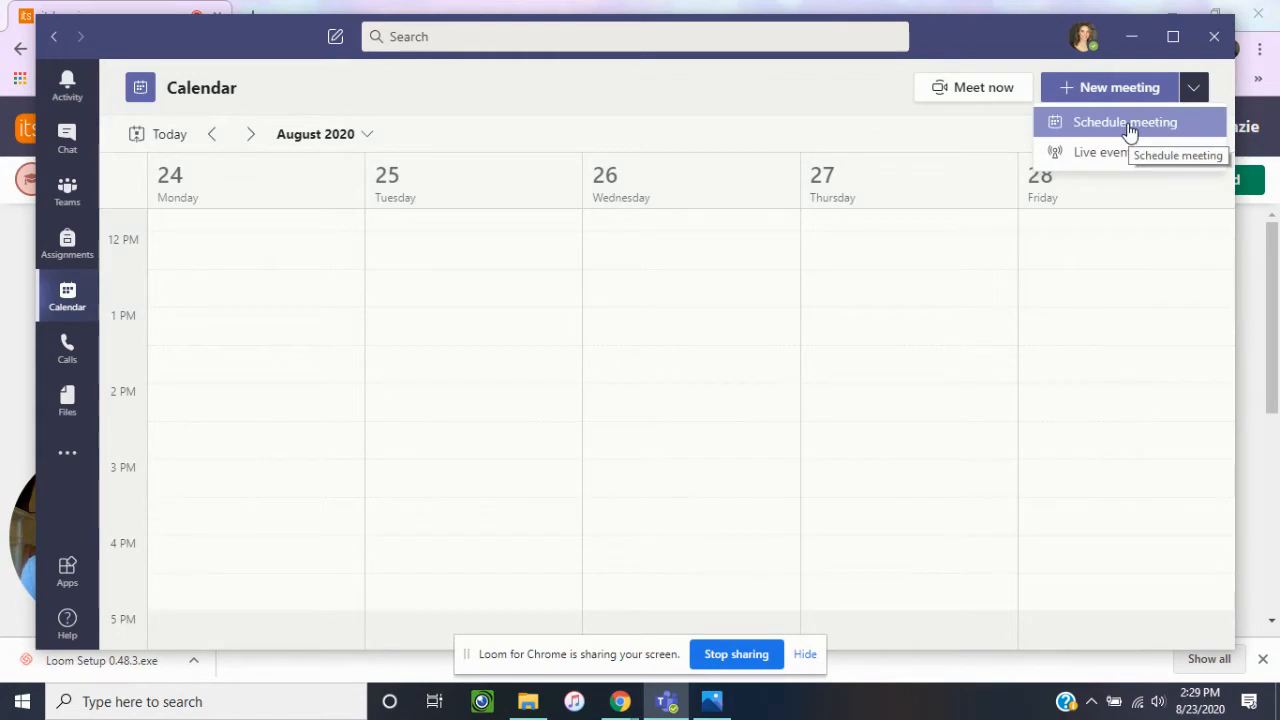
click(1127, 124)
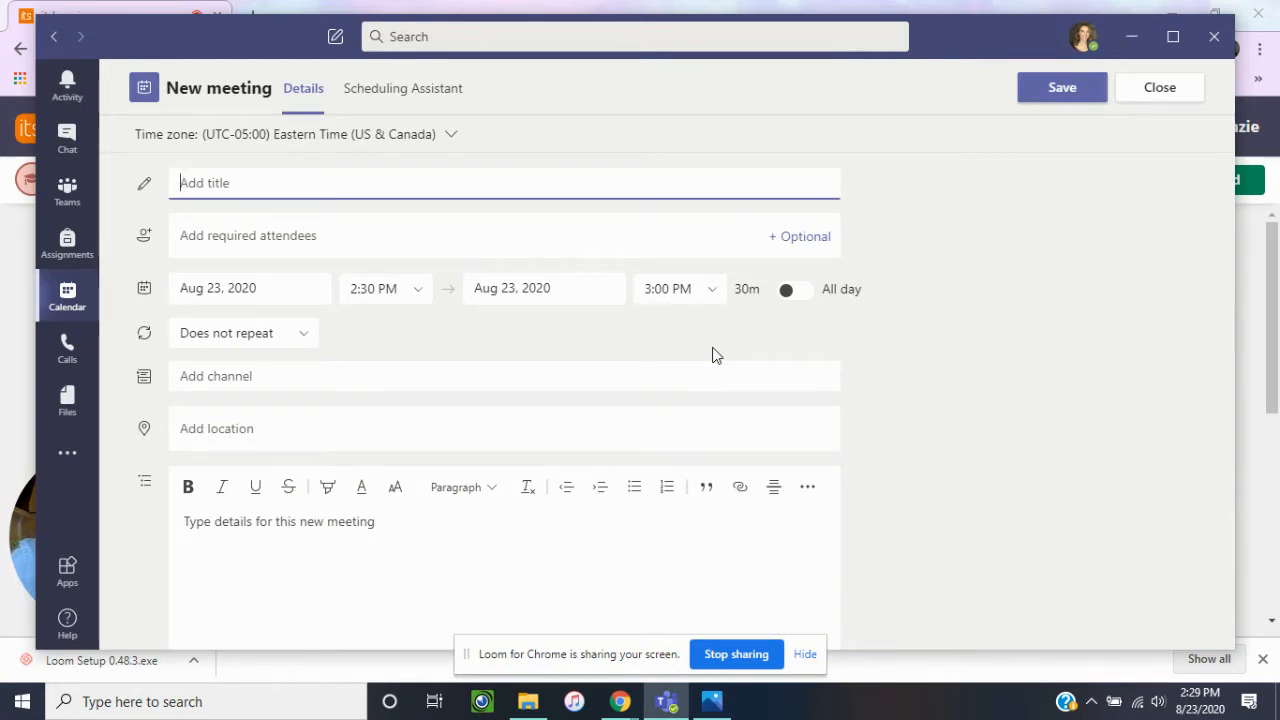
text(Afternoon Meeting w)
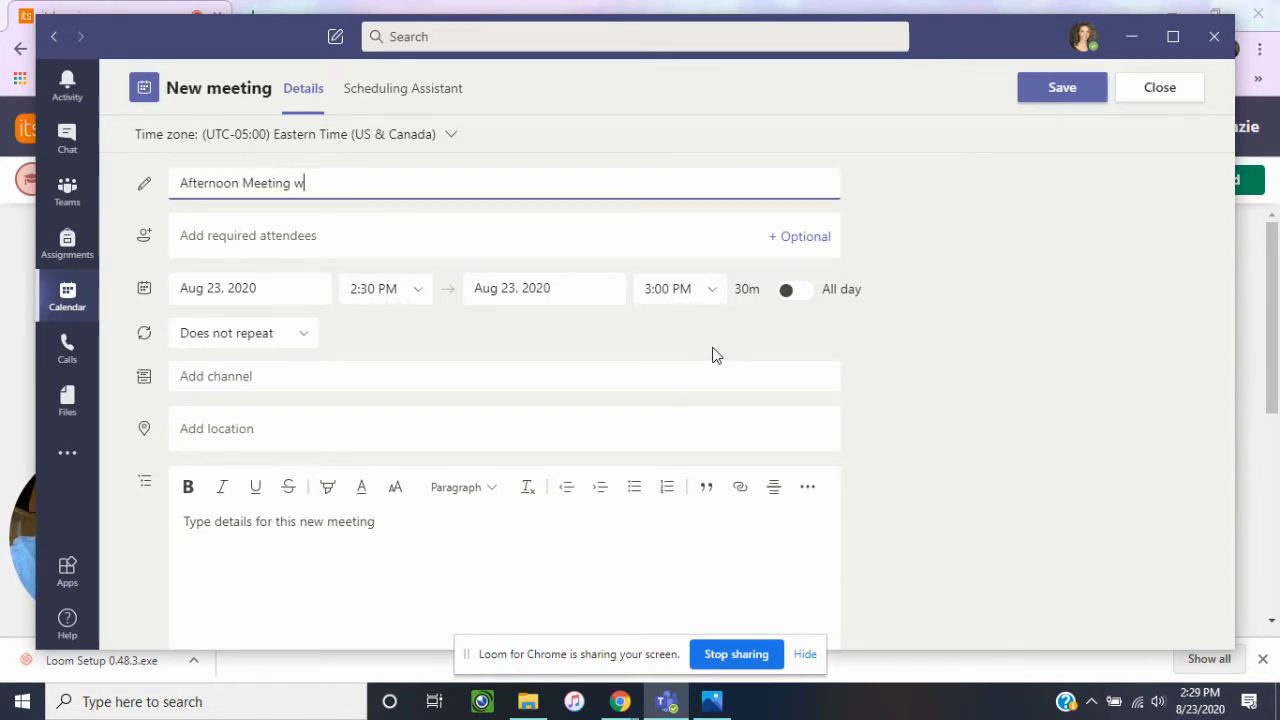
text(ith Mrs. Carr)
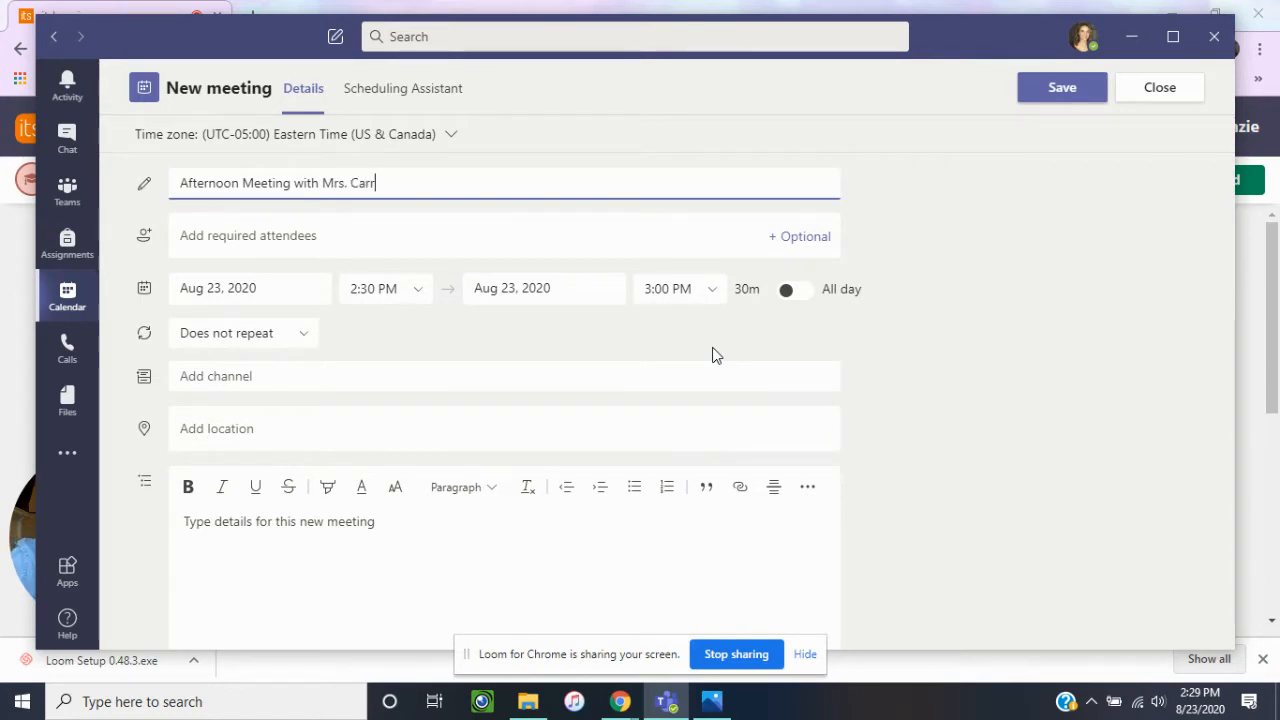
Add the teacher as a required attendee by entering the full e-mail address.
click(311, 237)
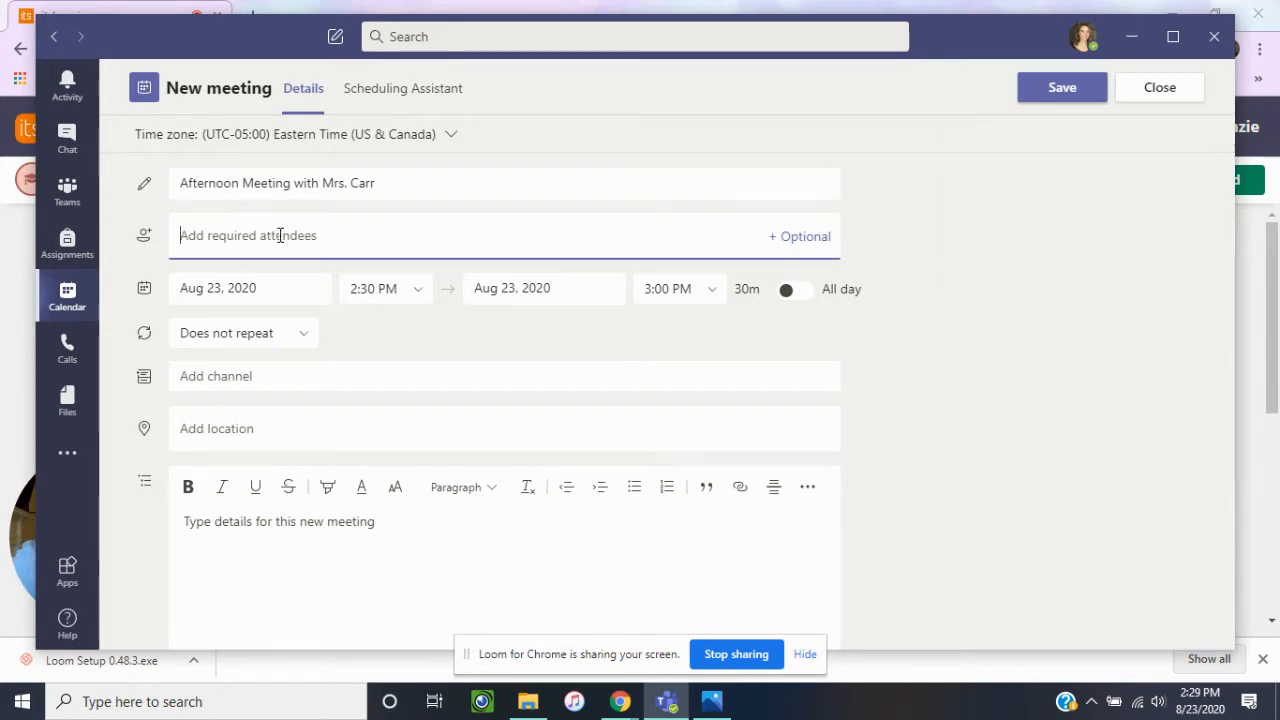
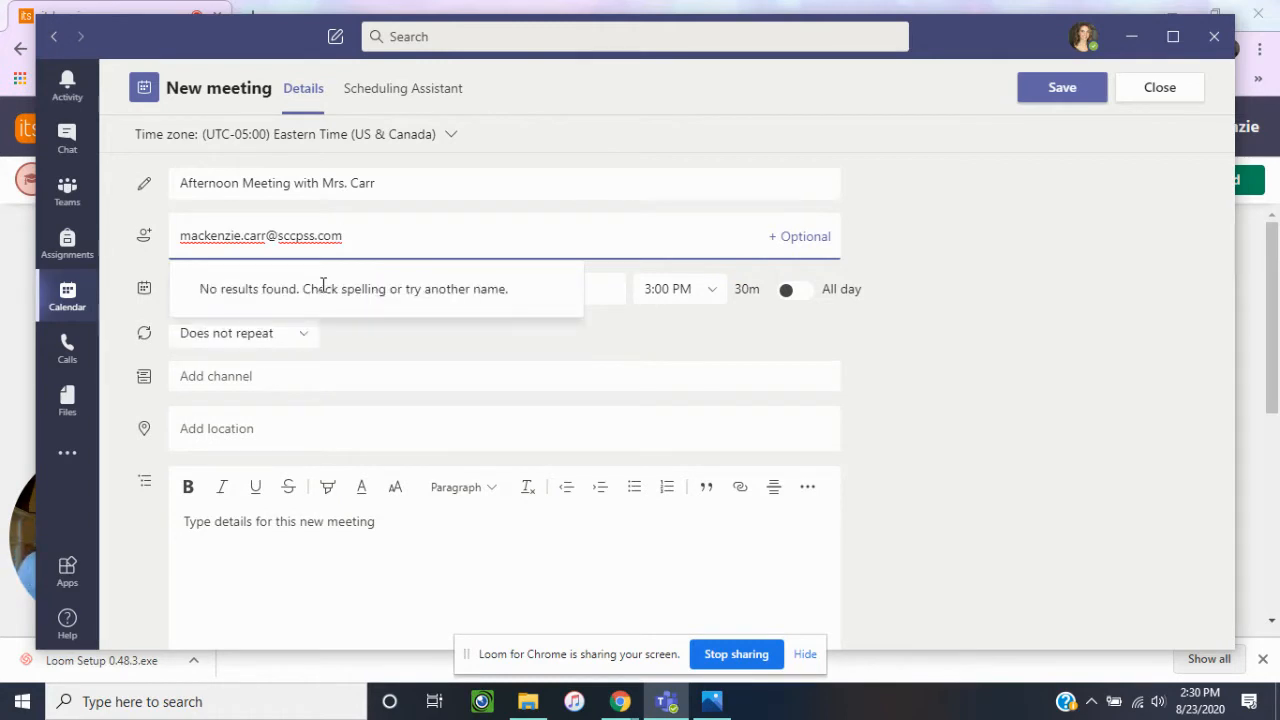
click(1013, 328)
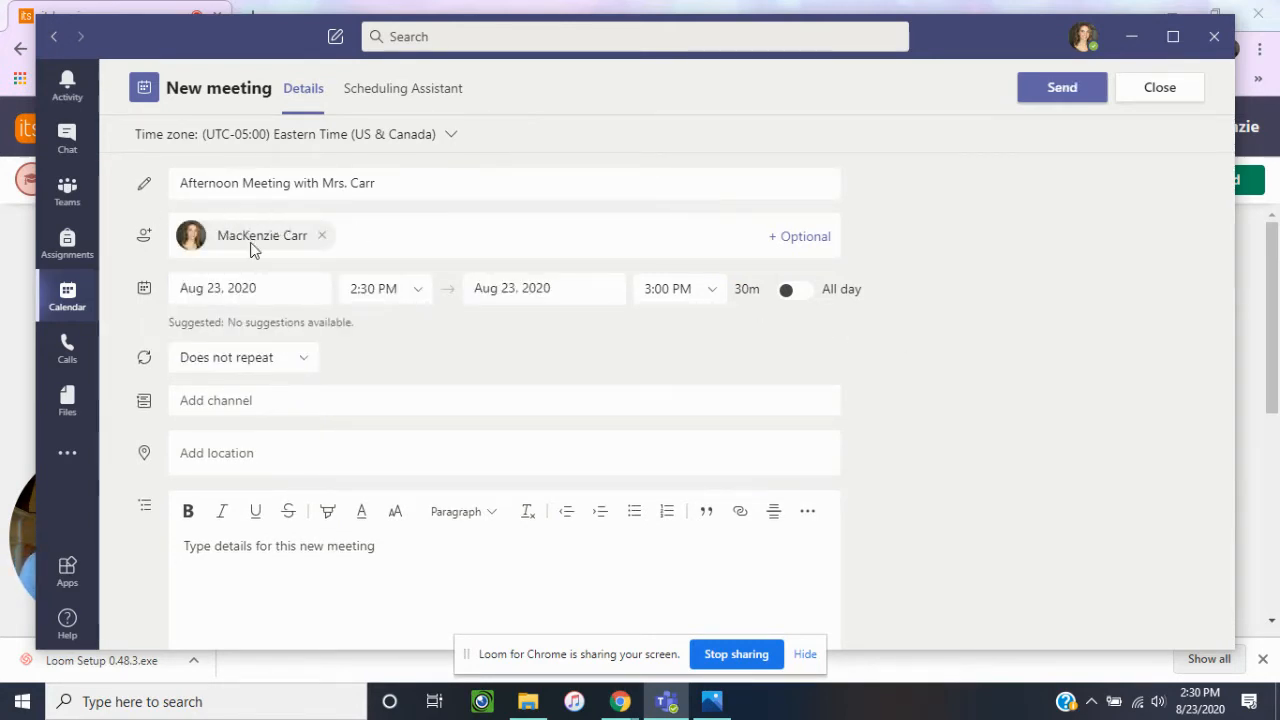
Set the meeting for Aug 24, 2020, from 1:00 PM to 2:00 PM.
mouse_move(206, 249)
click(284, 288)
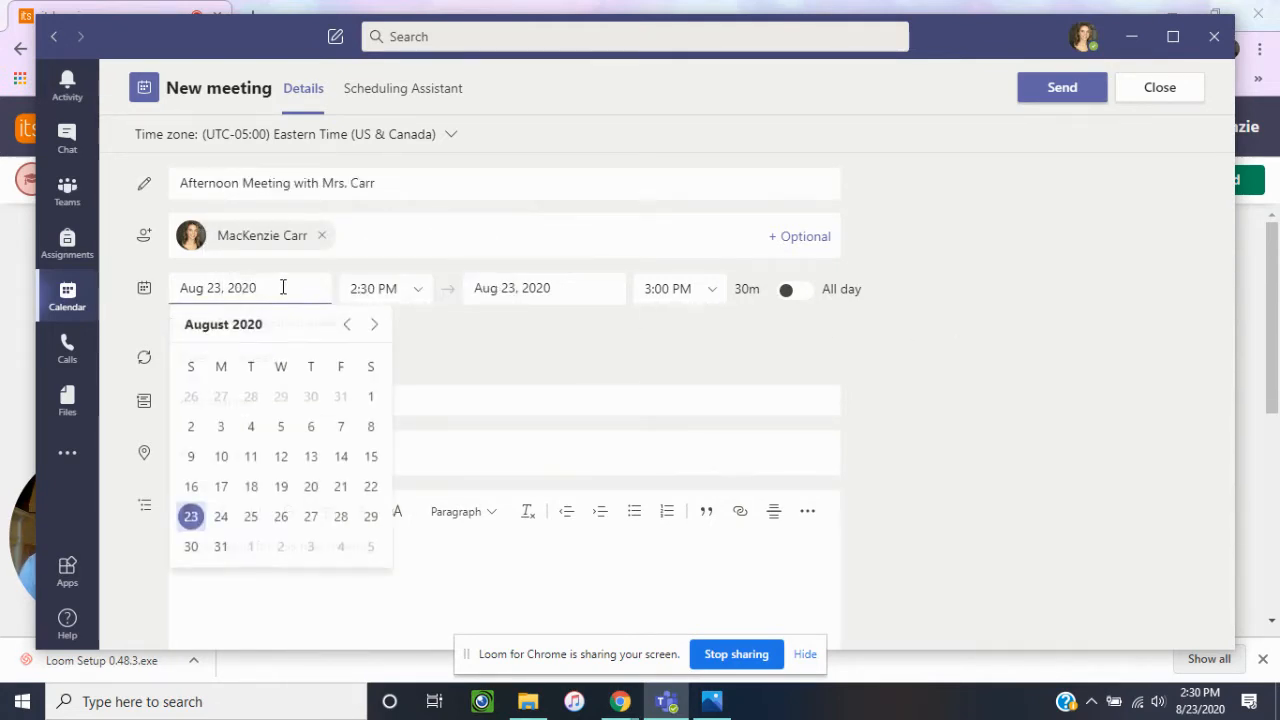
click(221, 517)
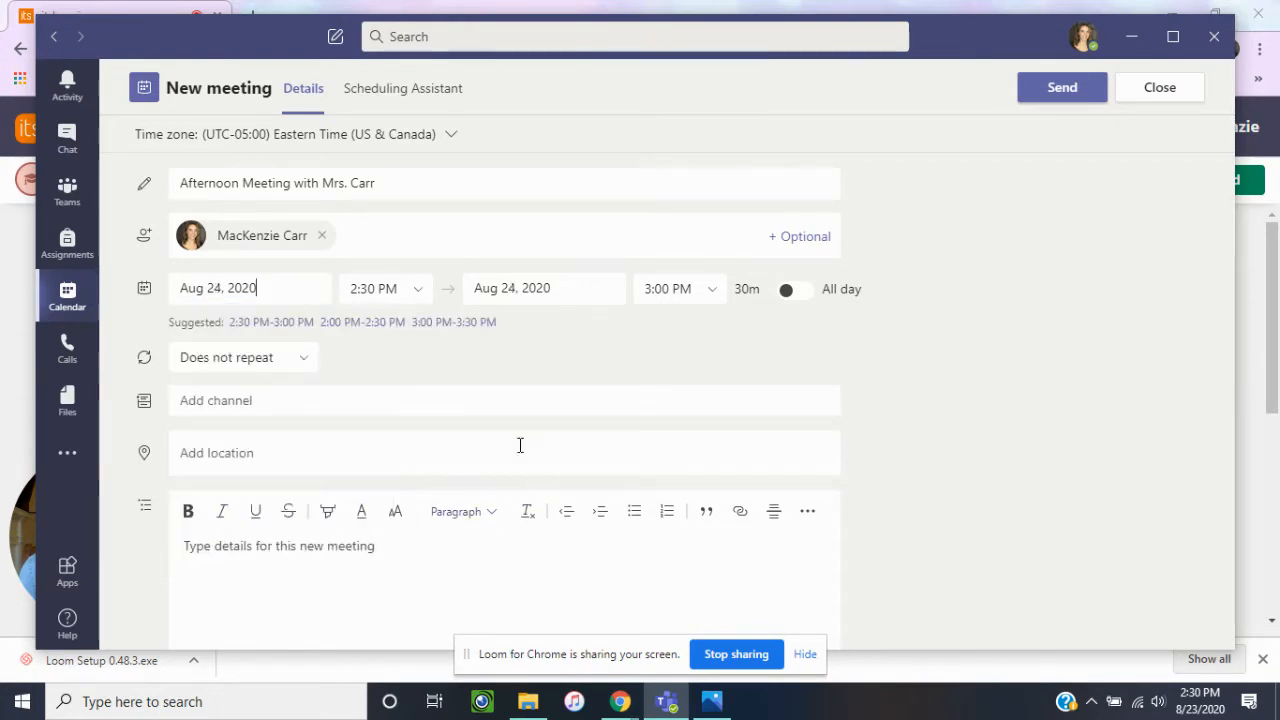
click(418, 296)
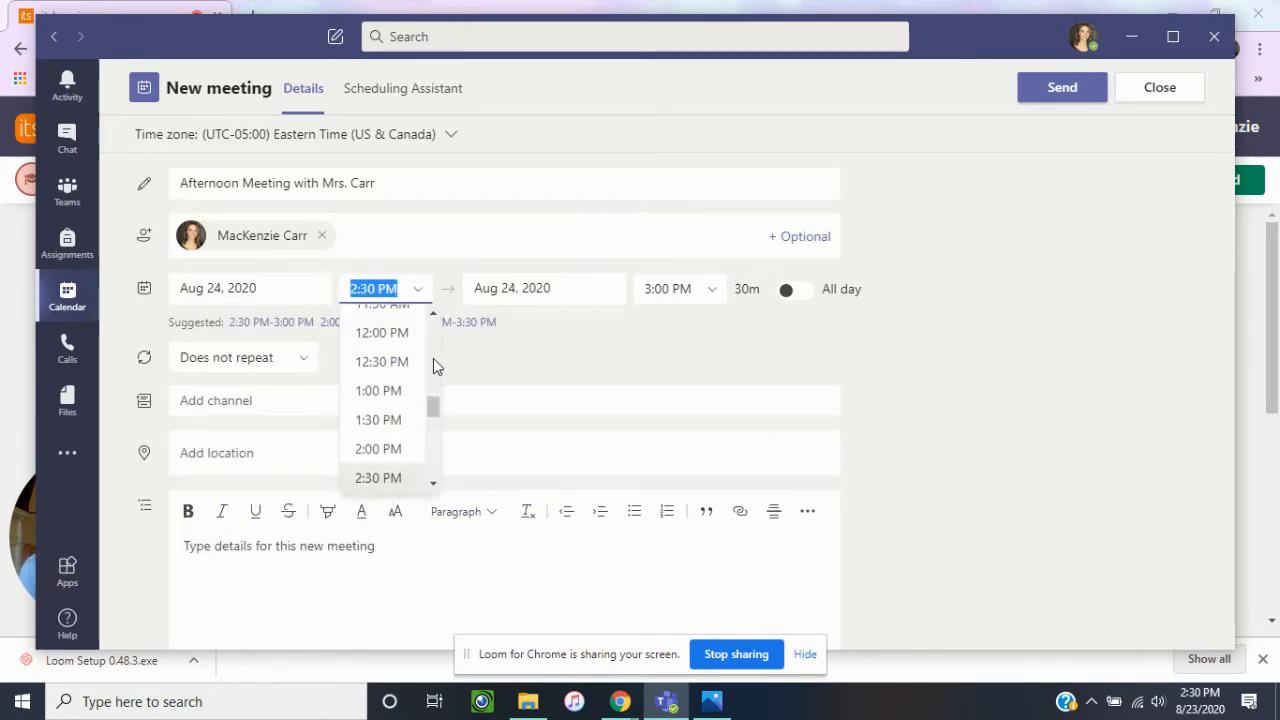
click(380, 394)
click(719, 292)
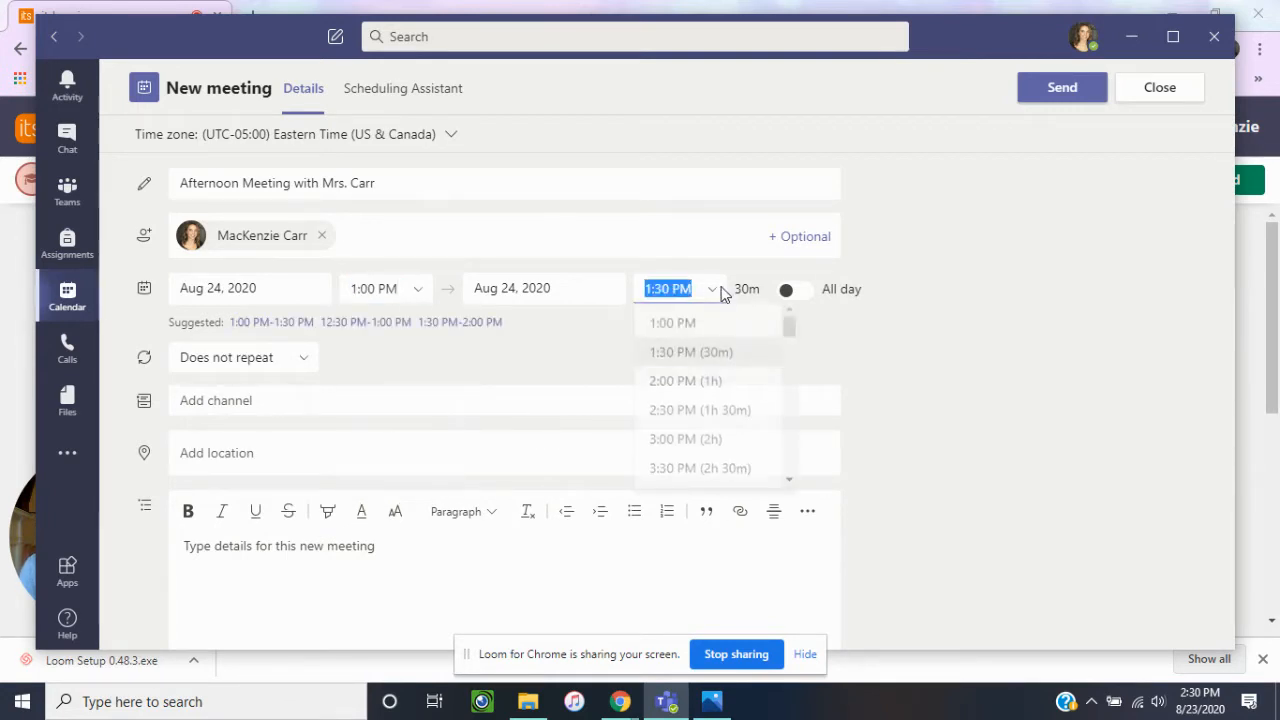
click(655, 389)
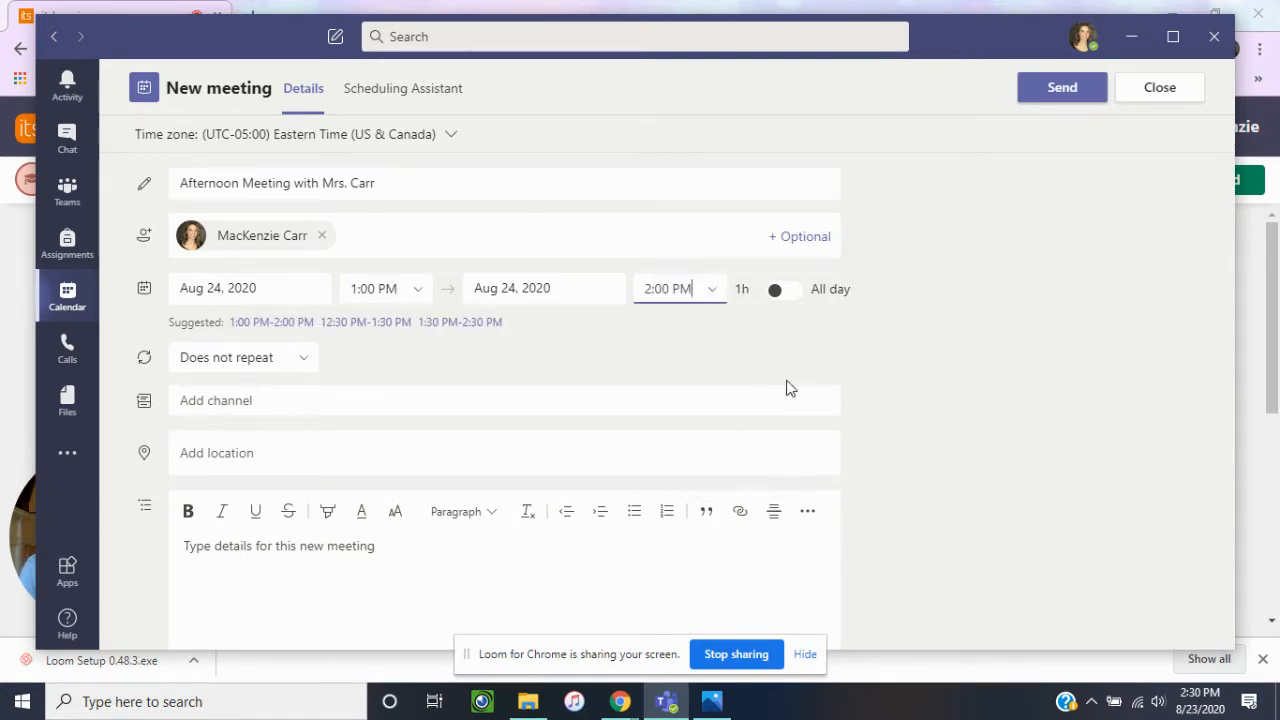
Make the meeting repeat every weekday (Mon - Fri).
click(304, 366)
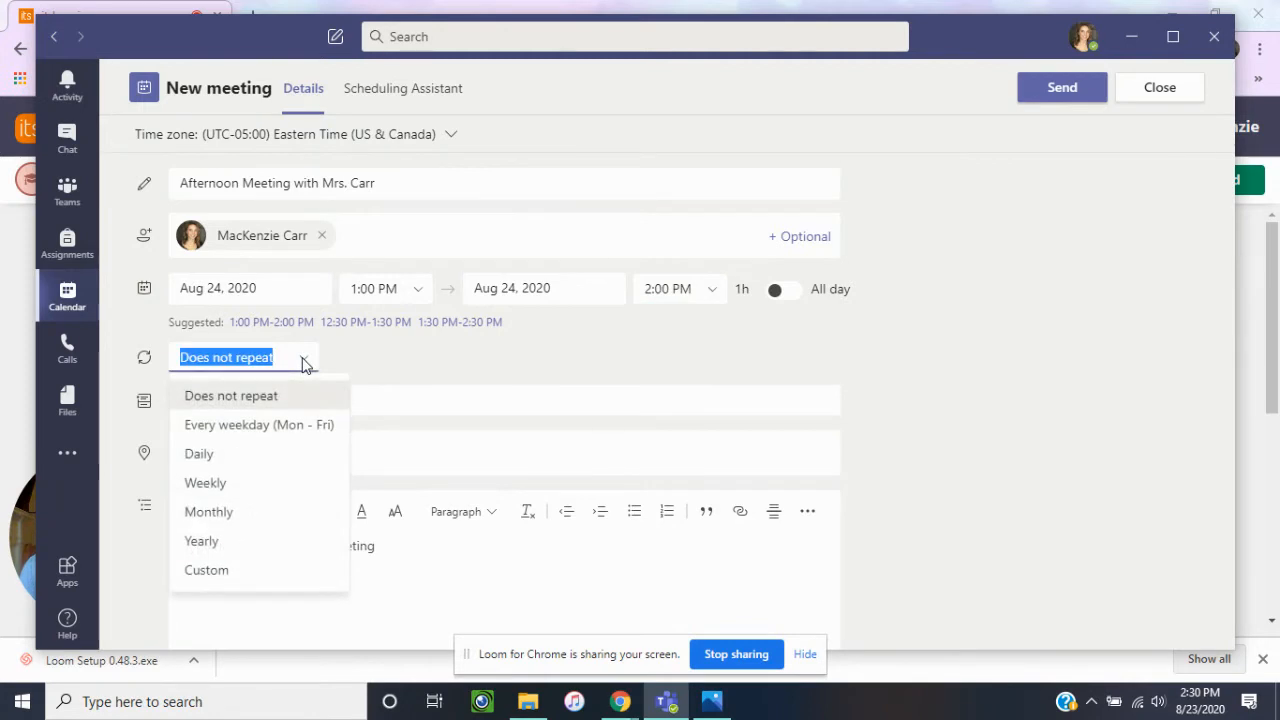
click(237, 434)
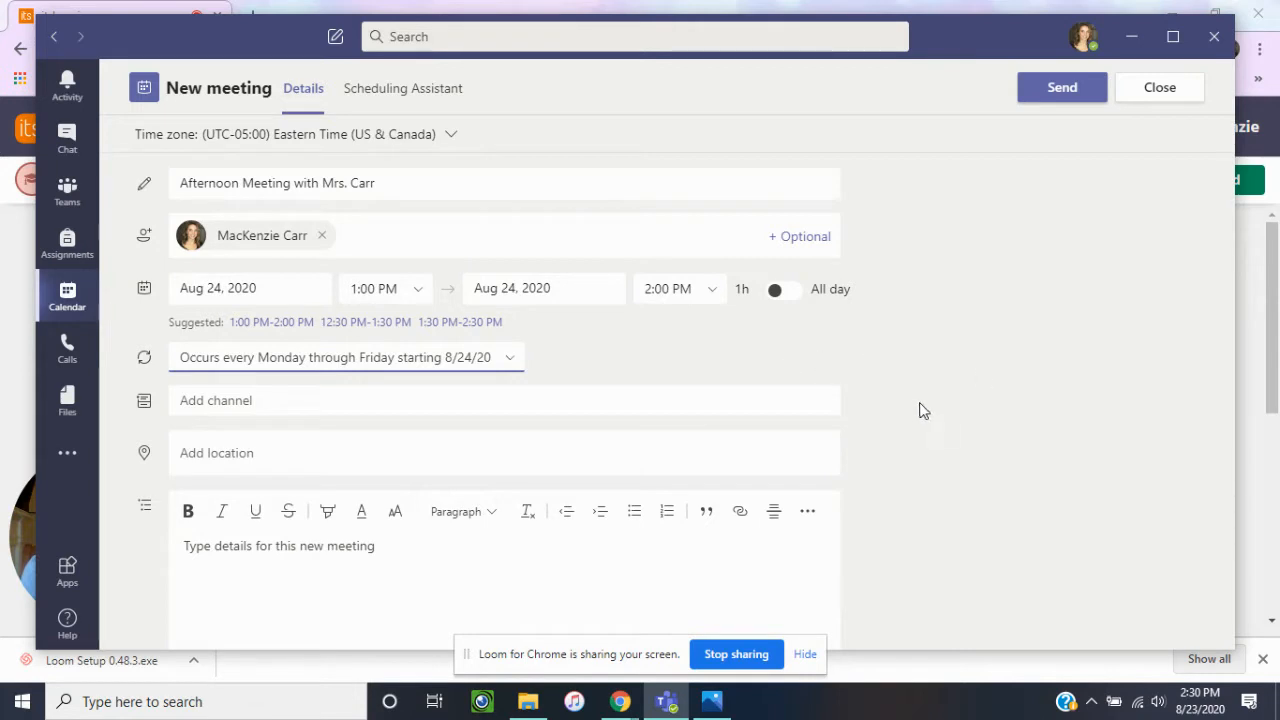
scroll(907, 404, down, 1)
scroll(907, 404, up, 1)
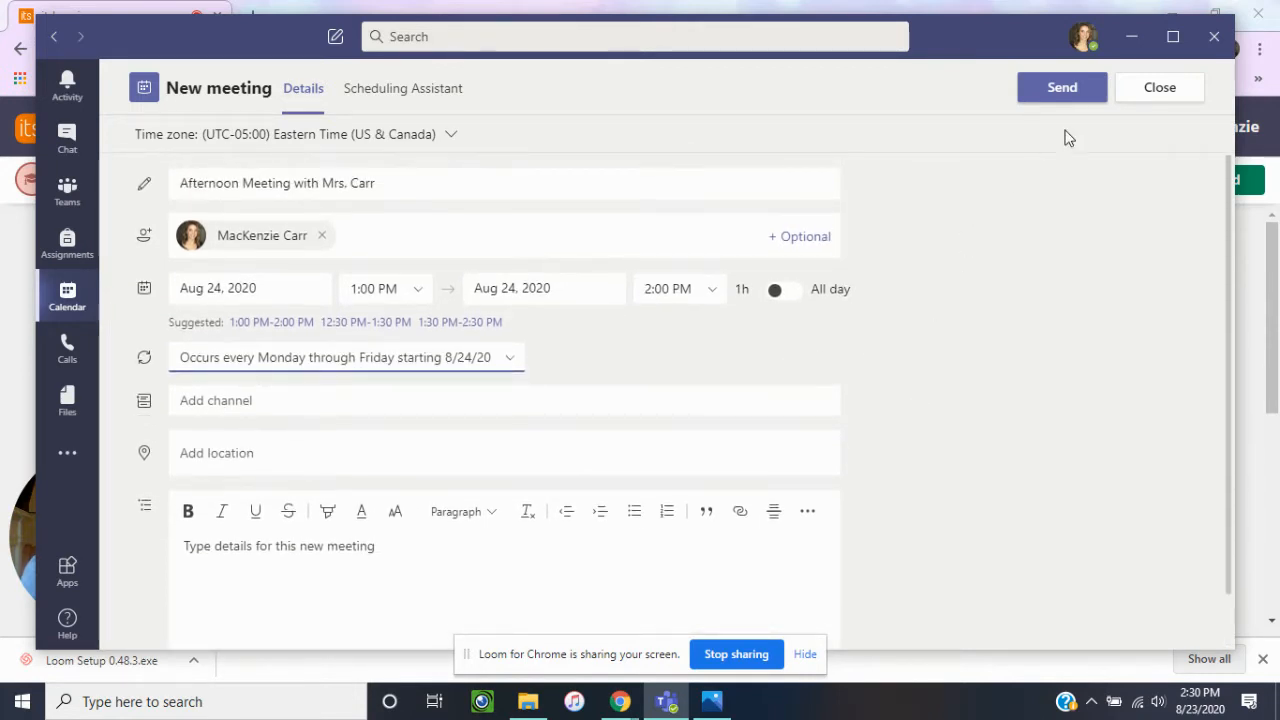
click(213, 402)
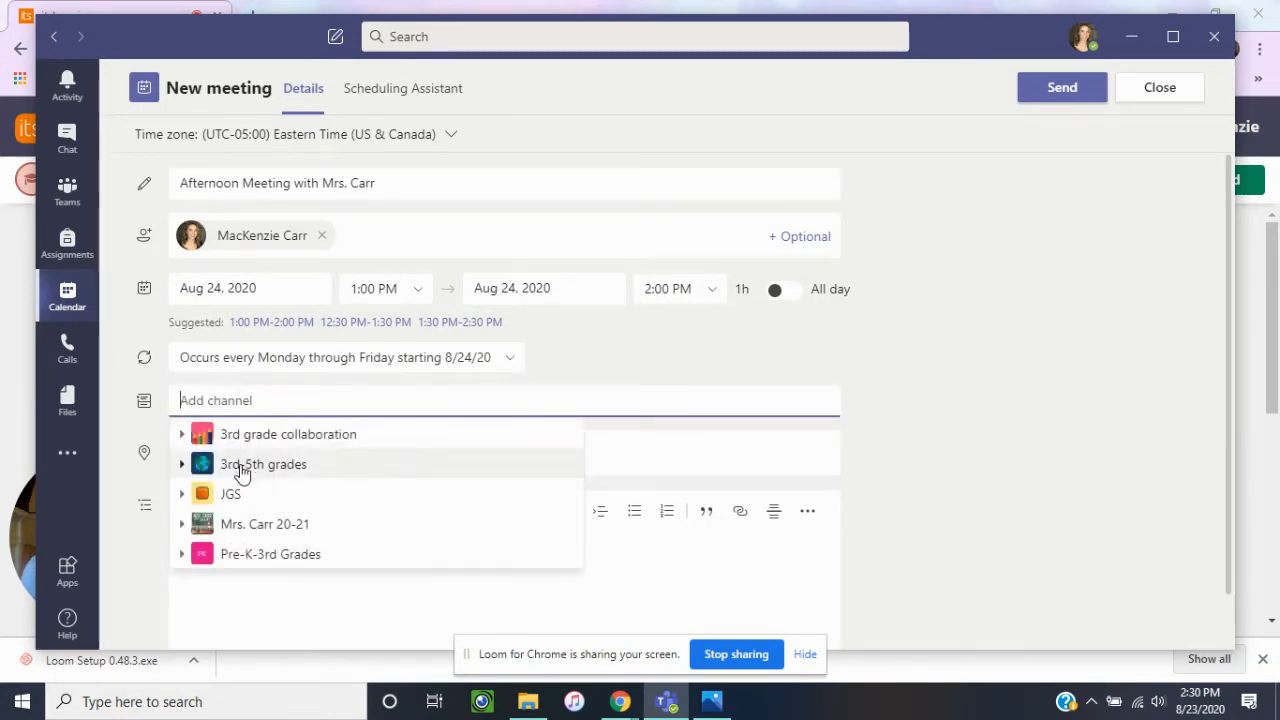
click(240, 531)
click(290, 550)
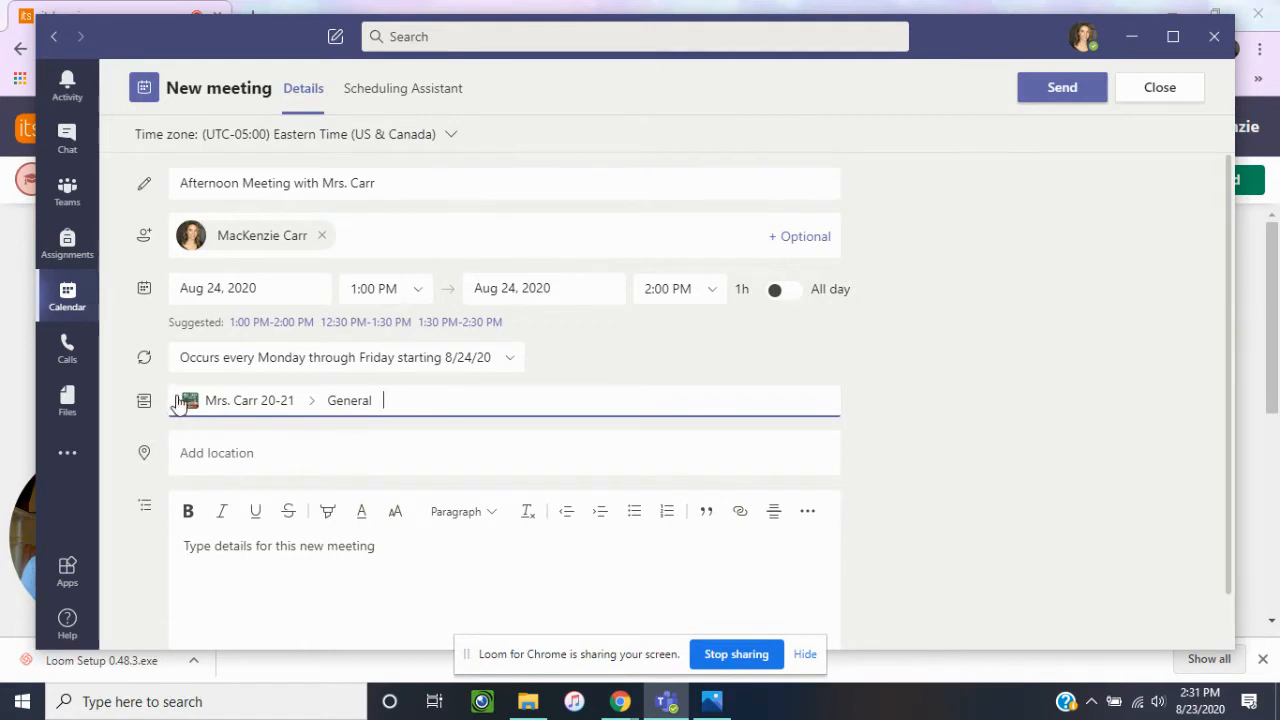
key(BackSpace)
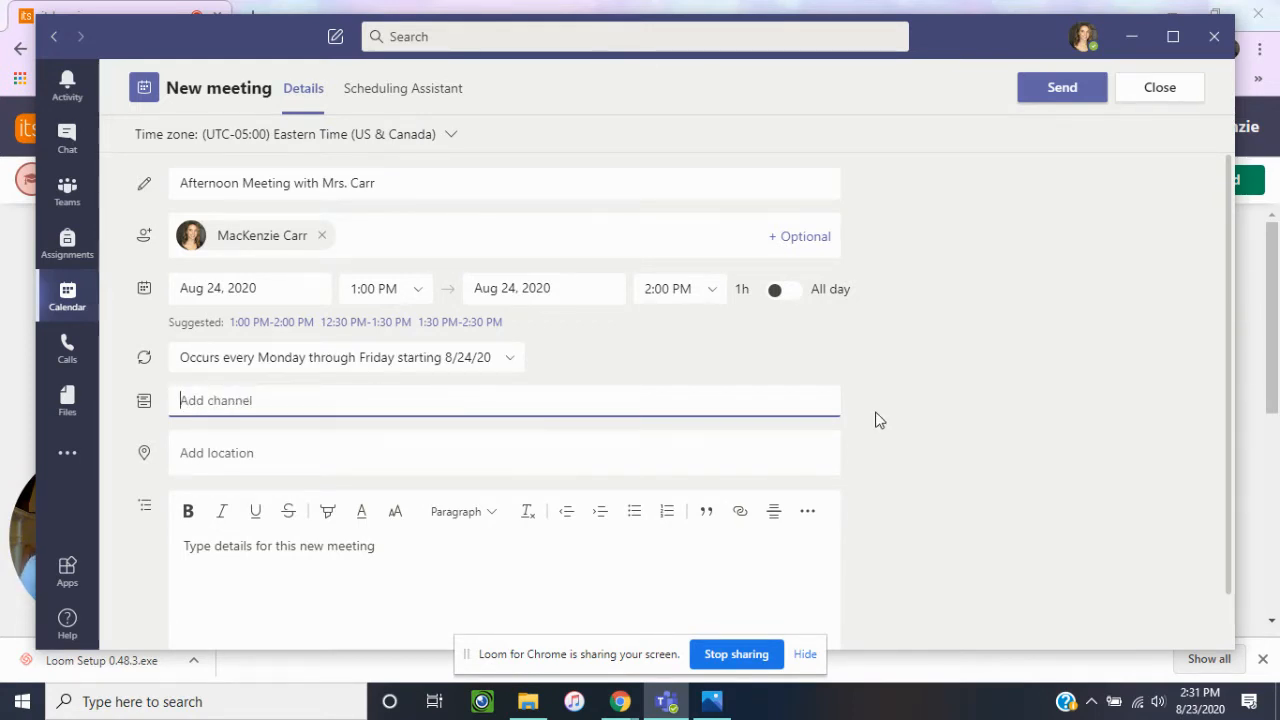
Send the meeting invitation and open its Monday, August 24 occurrence from the calendar.
click(1064, 89)
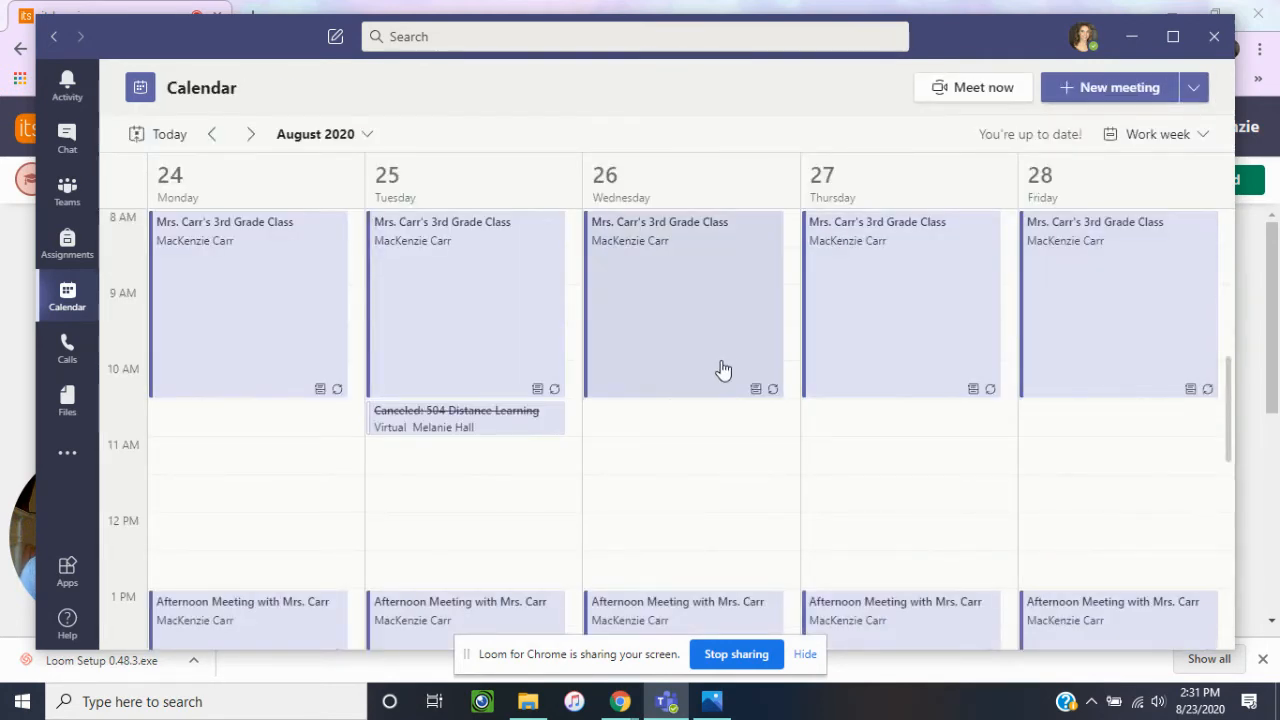
scroll(723, 370, down, 3)
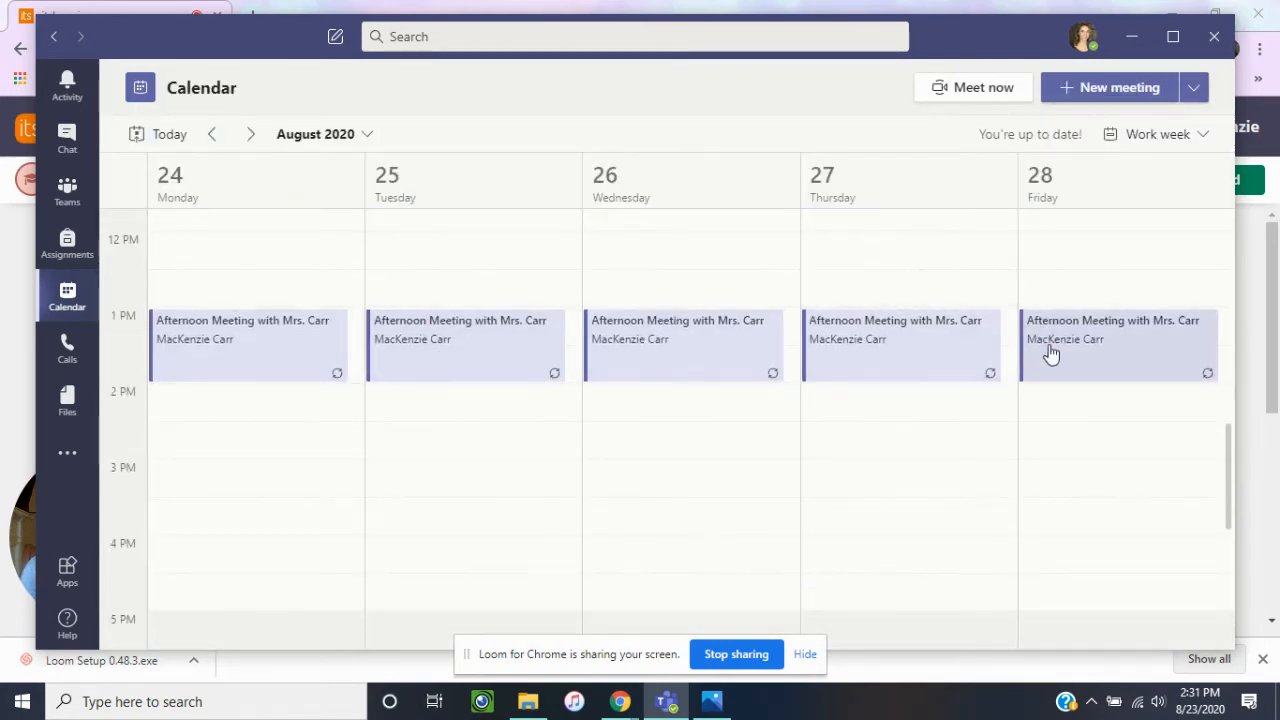
double_click(270, 344)
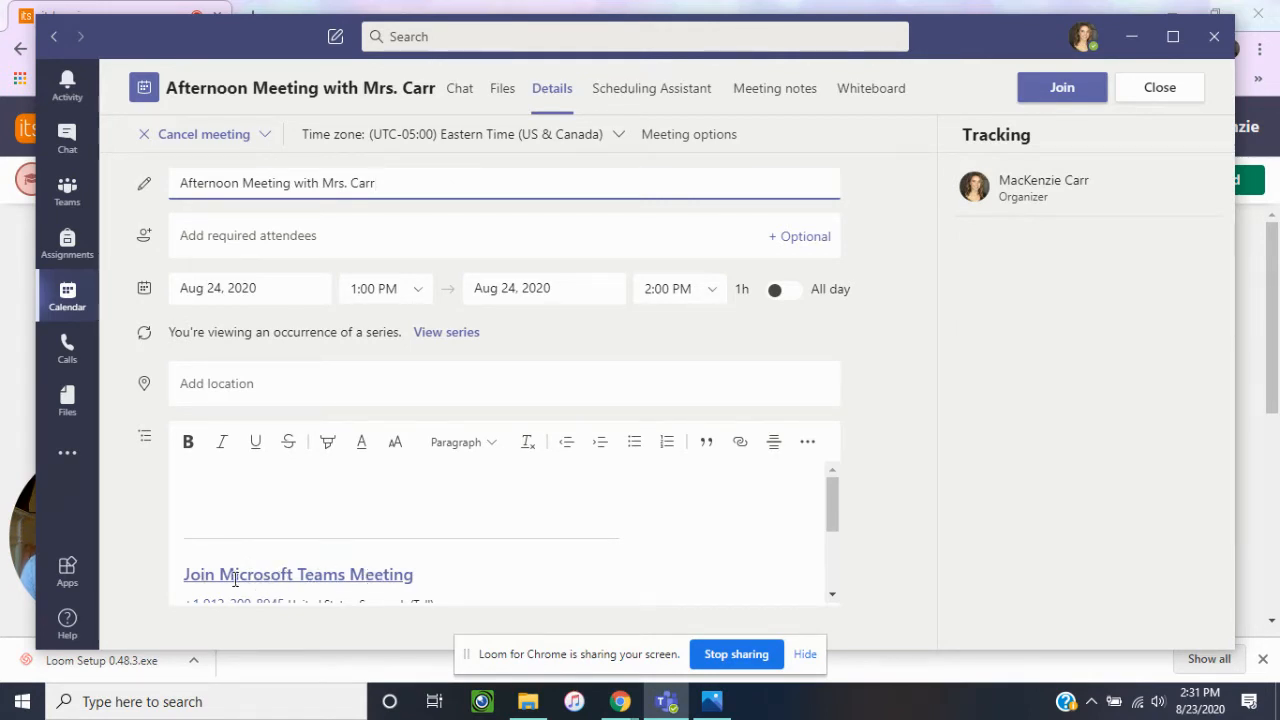
Copy the Join Microsoft Teams Meeting link from the meeting details and return to the itslearning course page in Chrome.
right_click(277, 577)
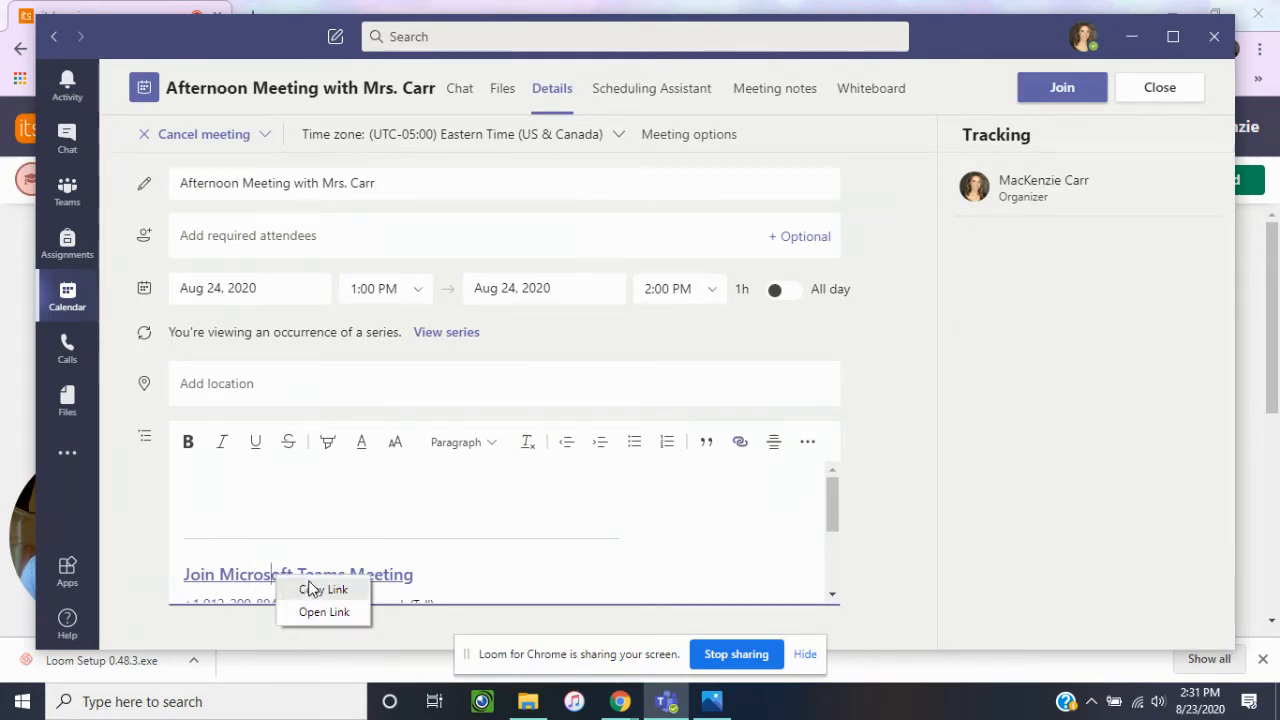
click(320, 589)
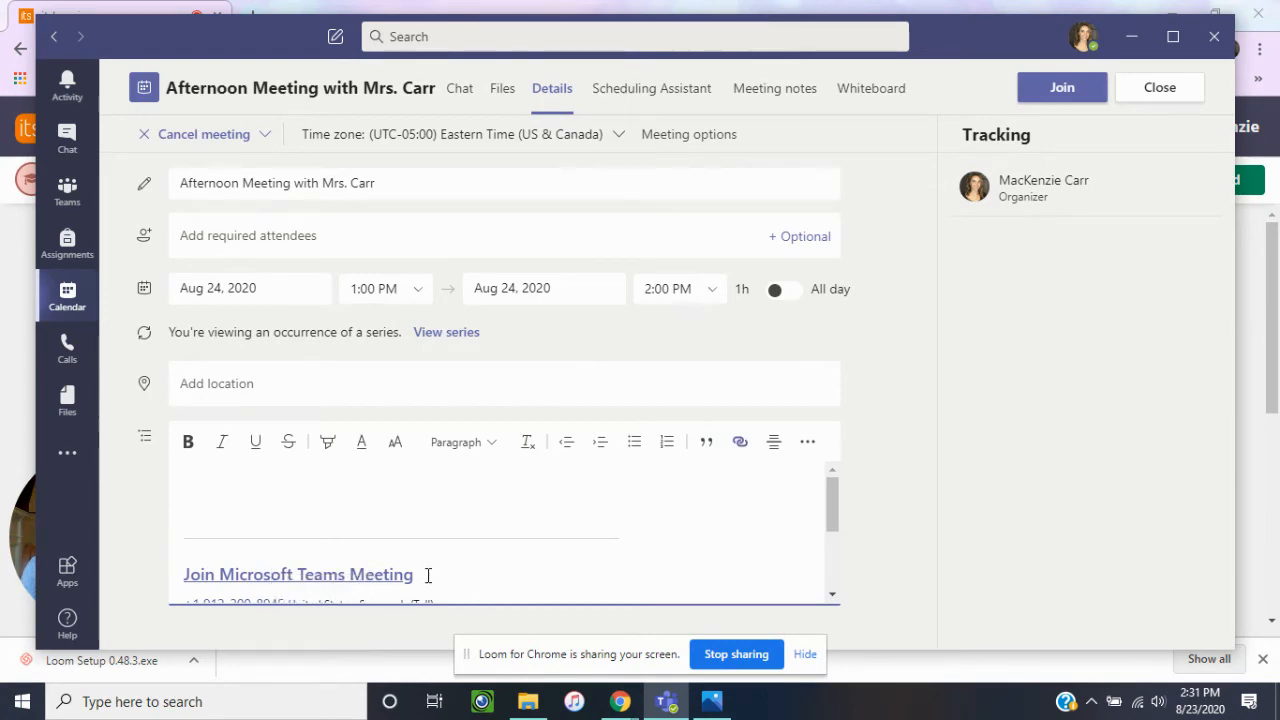
drag(424, 575, 186, 550)
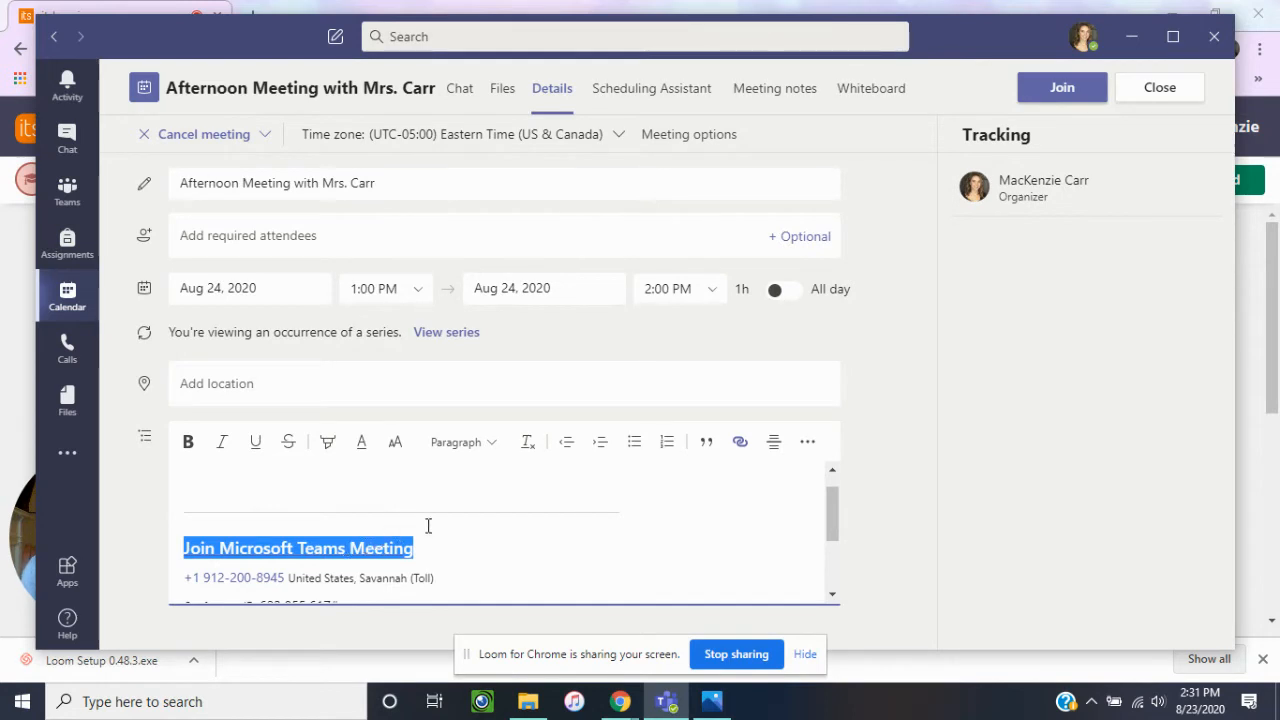
right_click(357, 558)
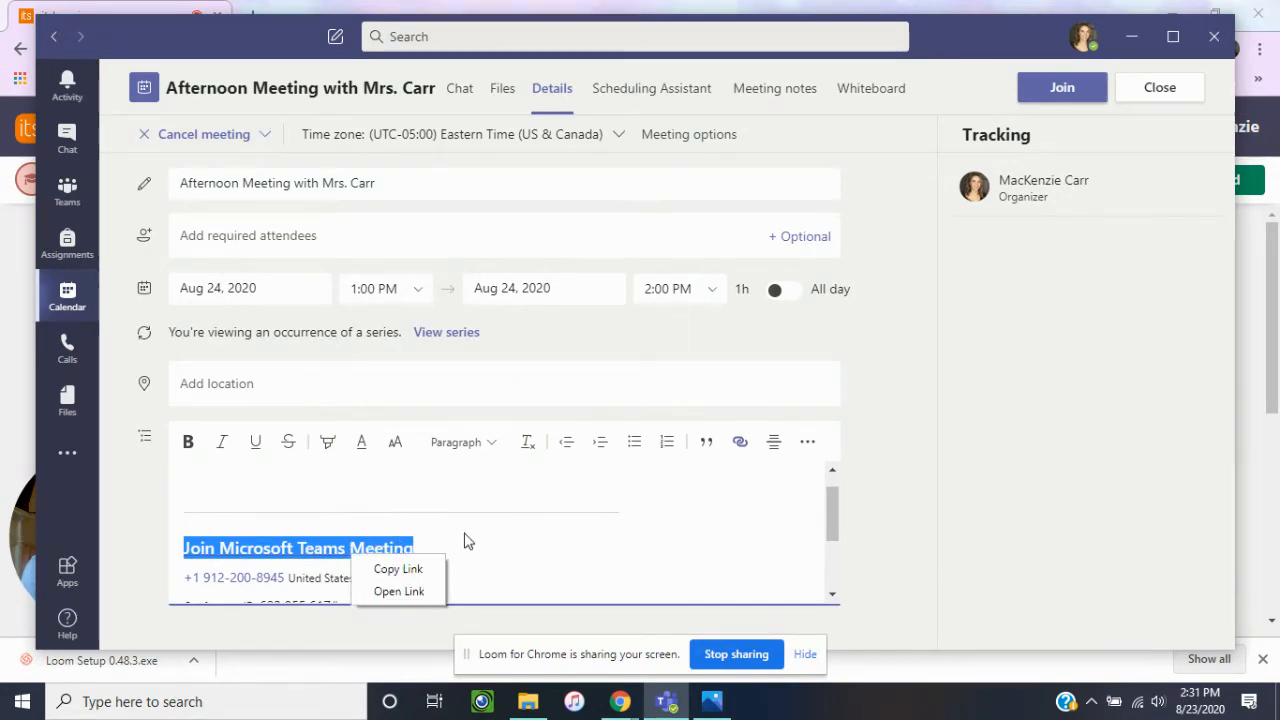
right_click(460, 539)
click(397, 549)
right_click(350, 548)
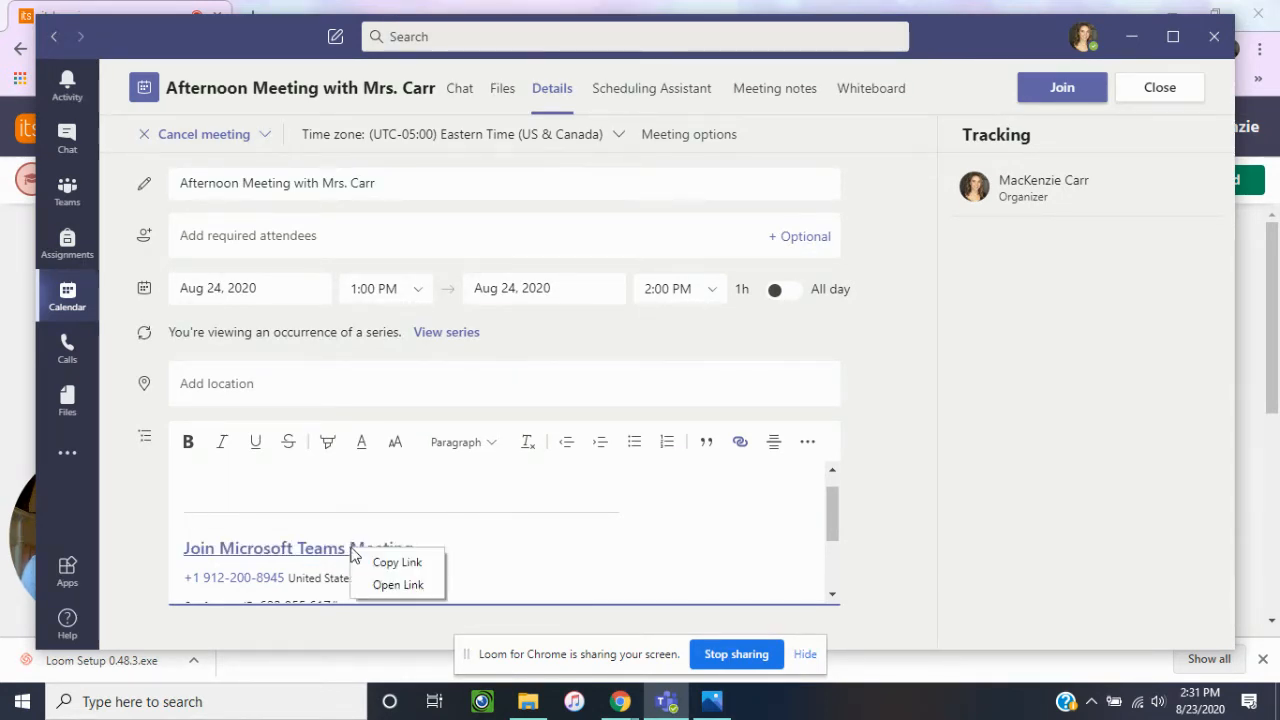
click(407, 570)
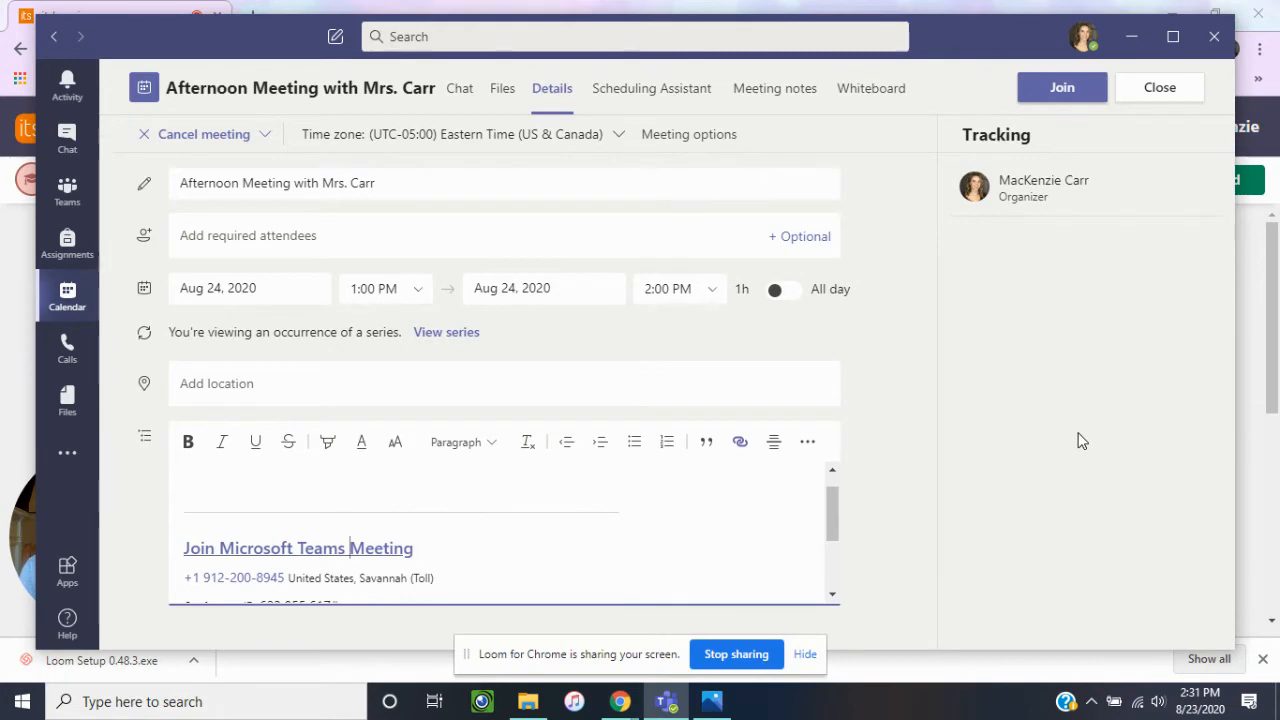
click(1133, 37)
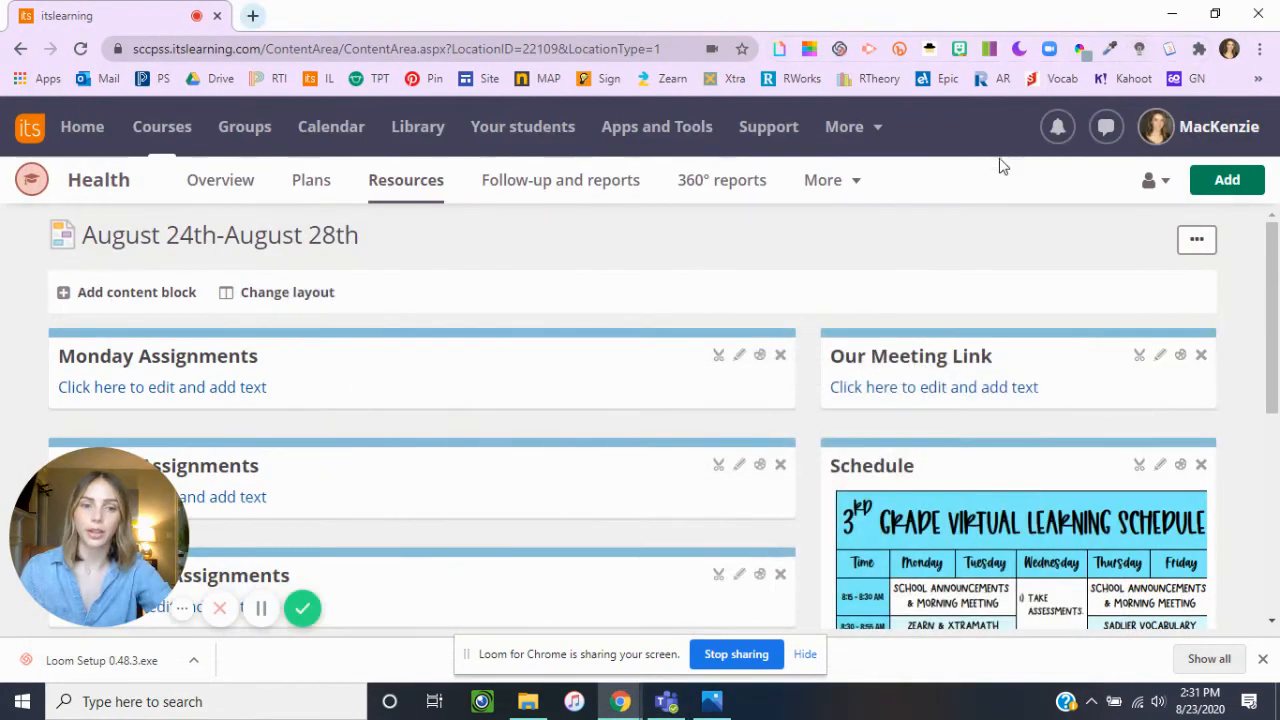
Paste the copied Teams meeting address as text into the Our Meeting Link block and save the block.
click(1160, 355)
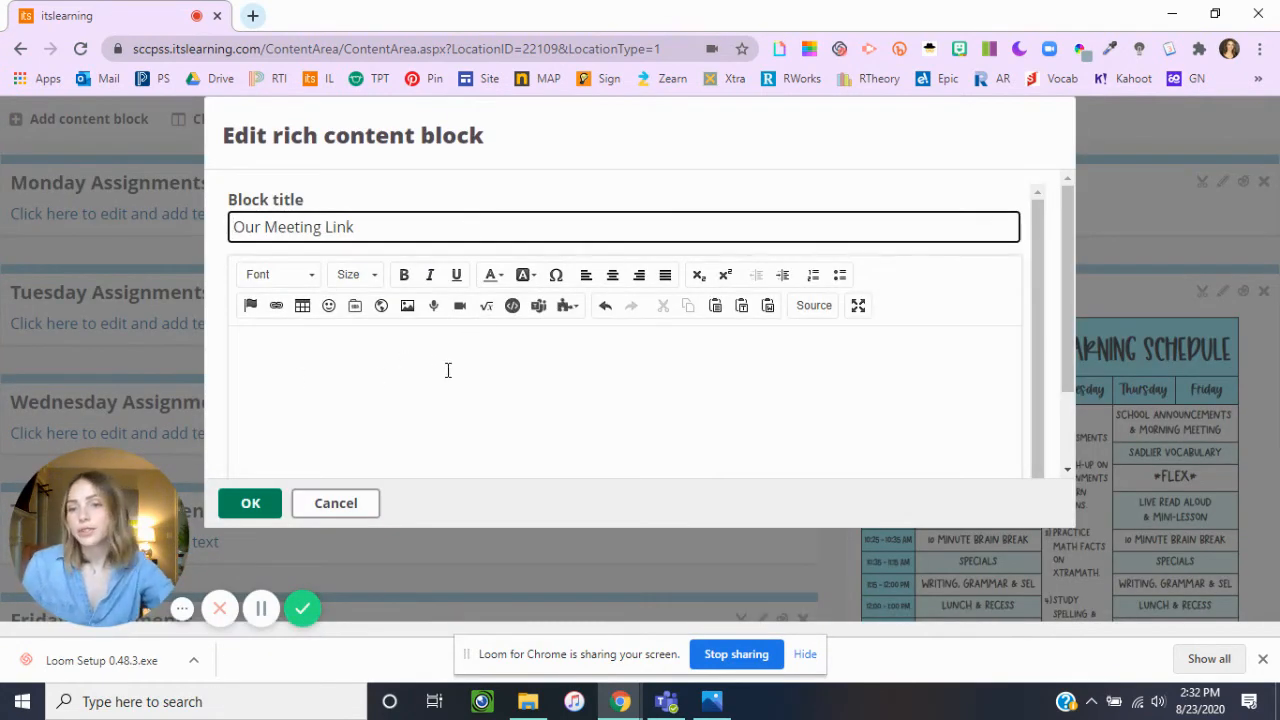
right_click(351, 364)
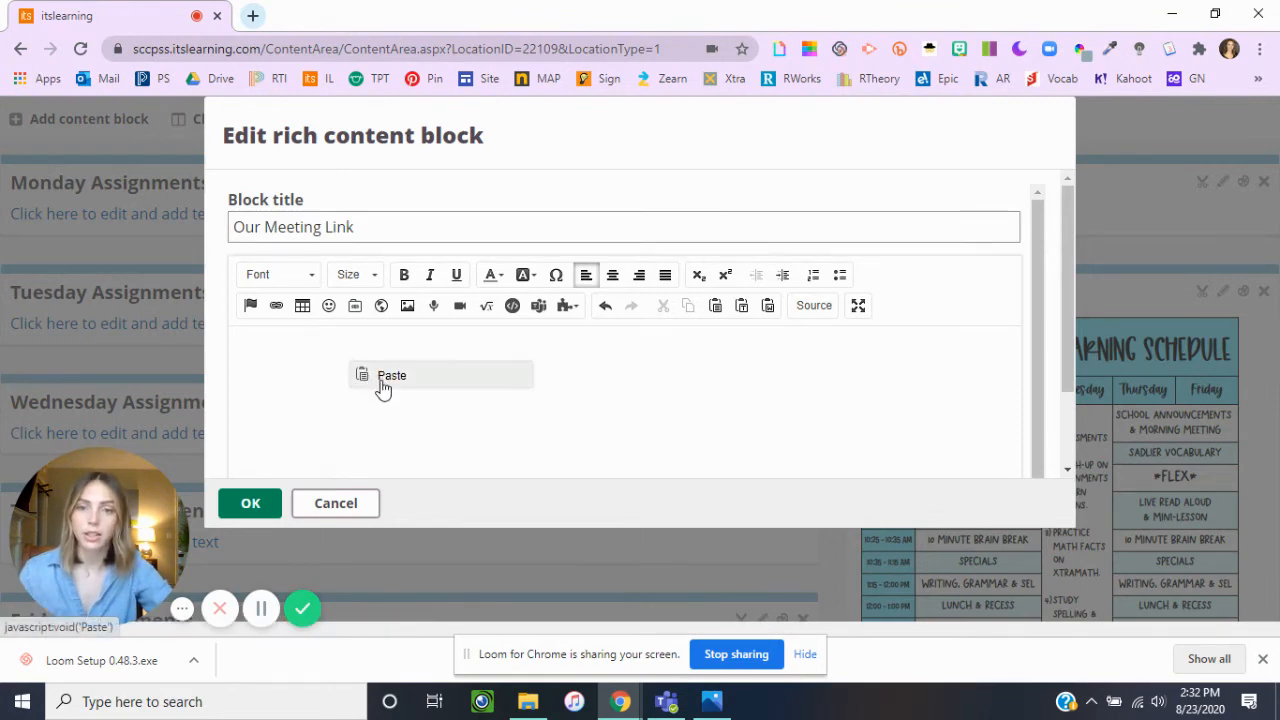
click(380, 380)
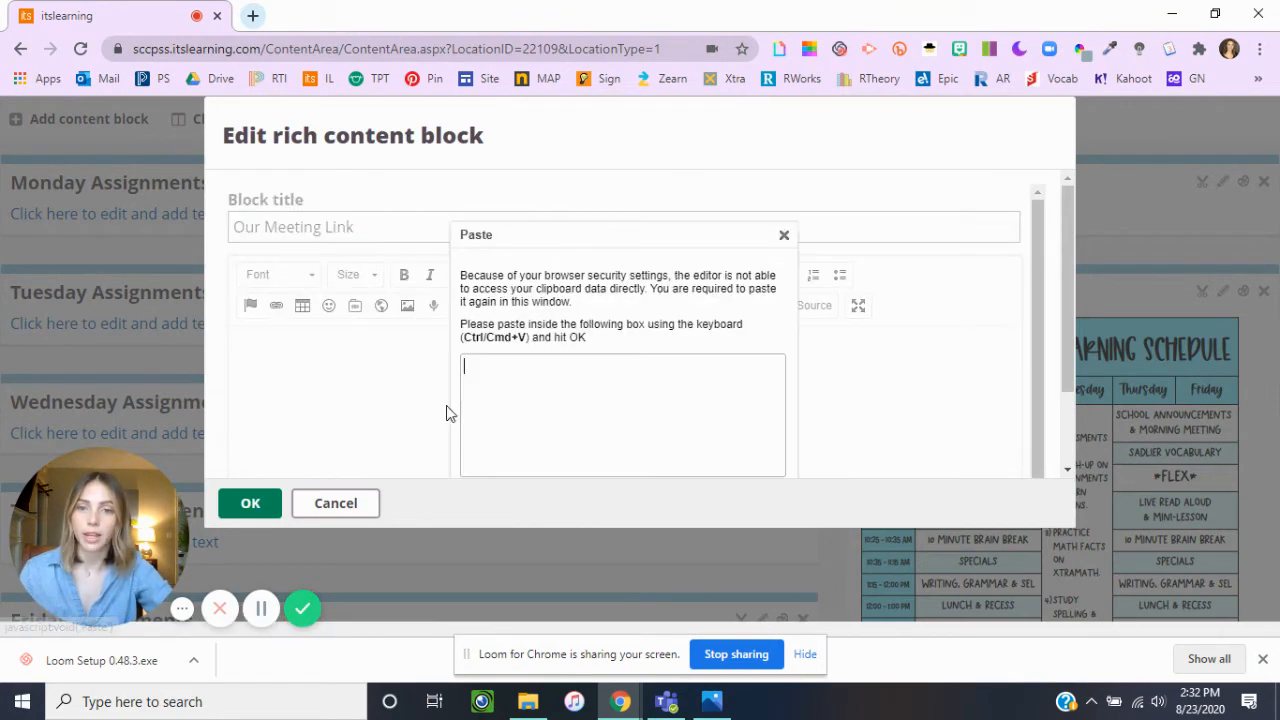
right_click(518, 374)
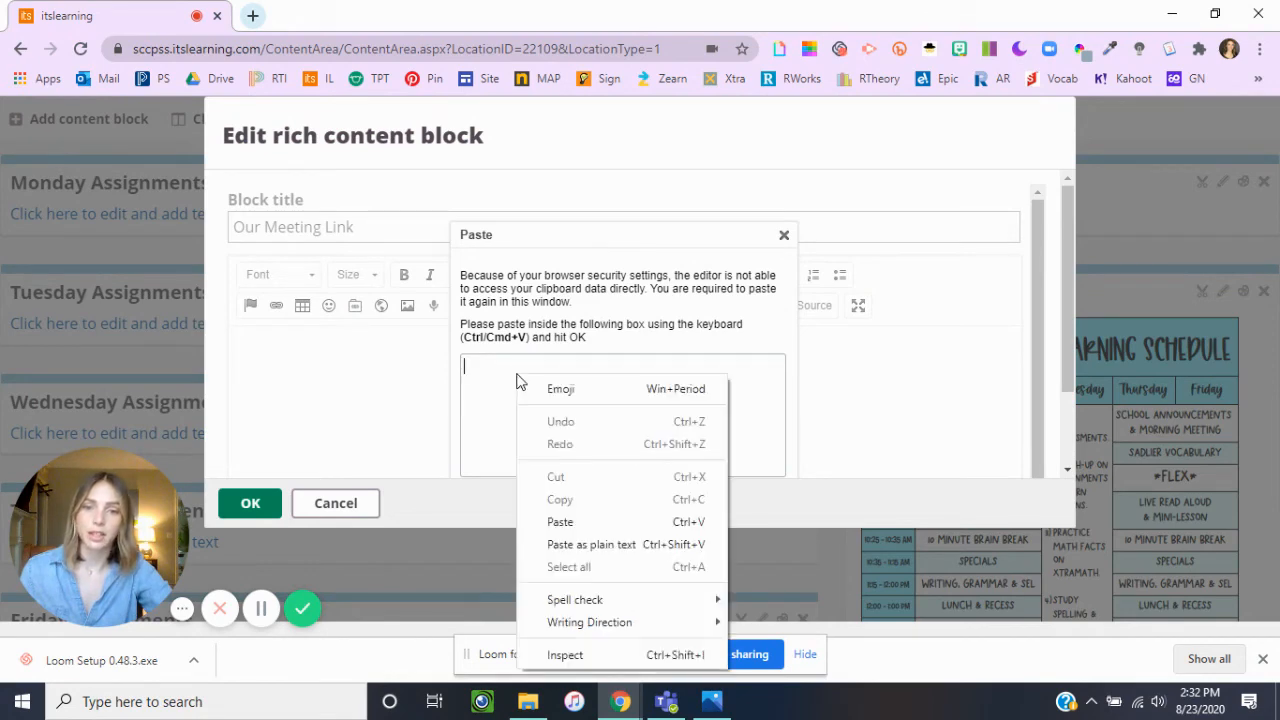
click(573, 522)
scroll(811, 283, down, 2)
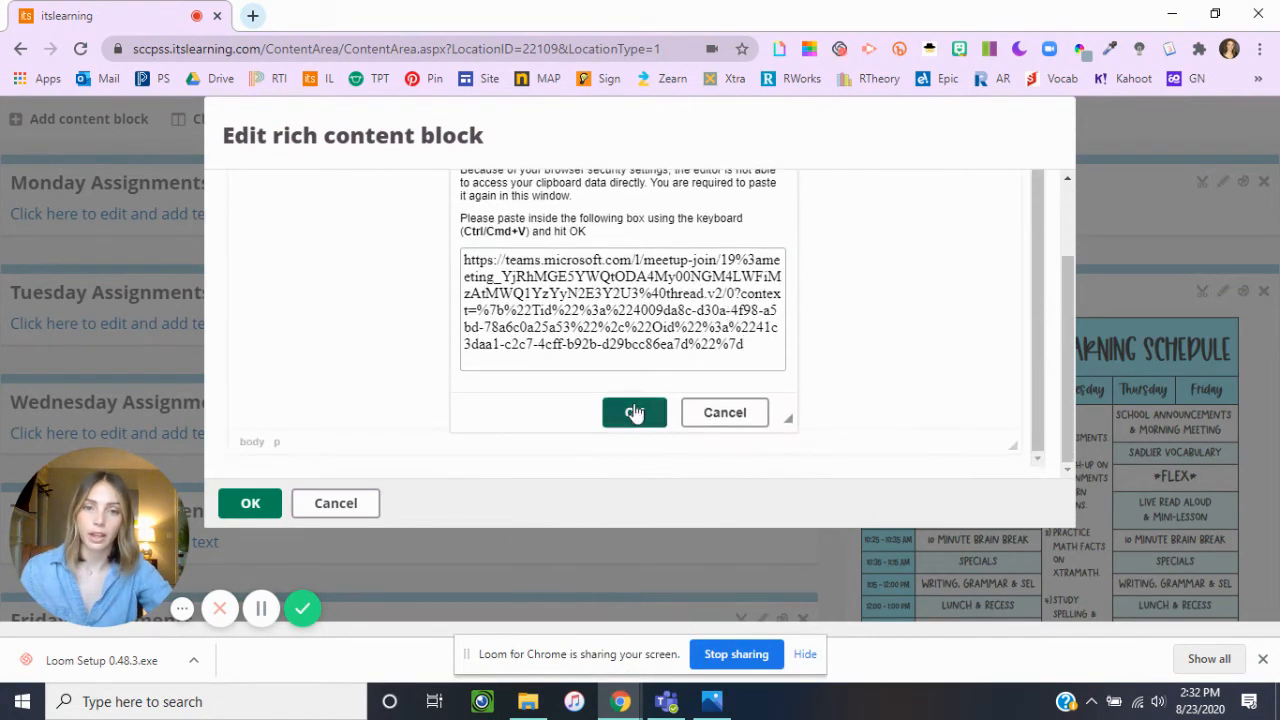
click(634, 413)
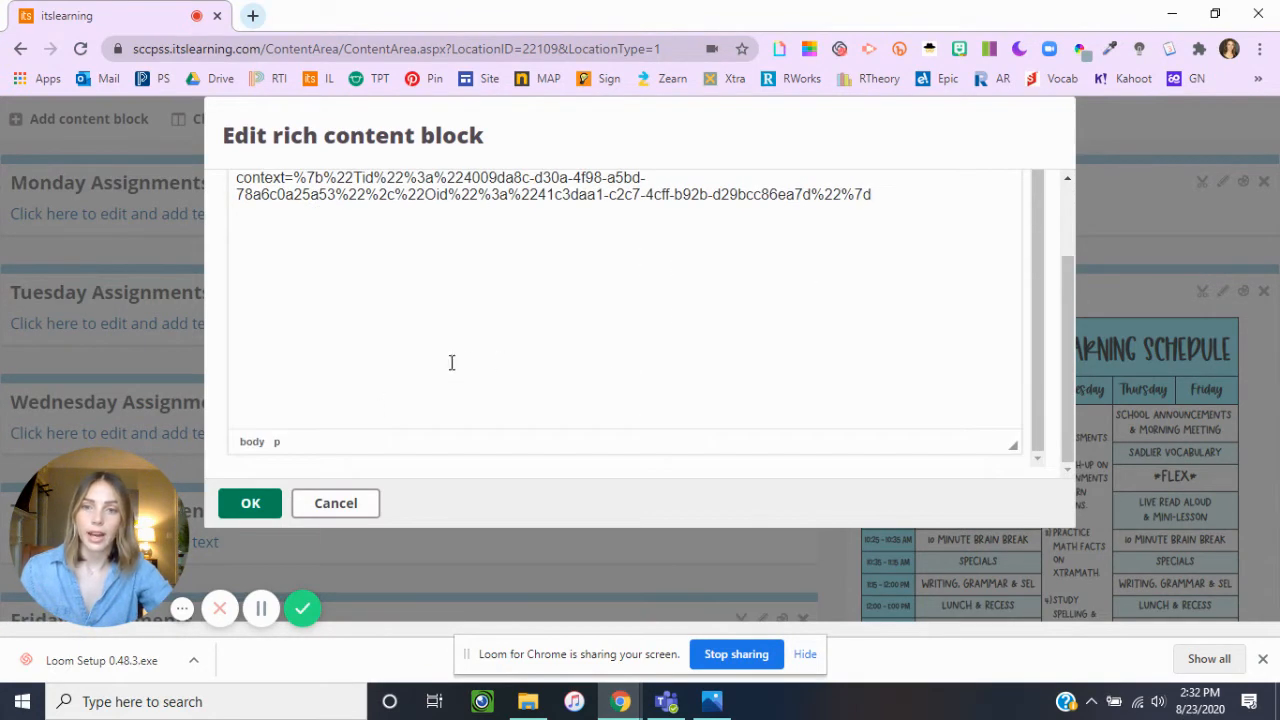
scroll(383, 371, up, 1)
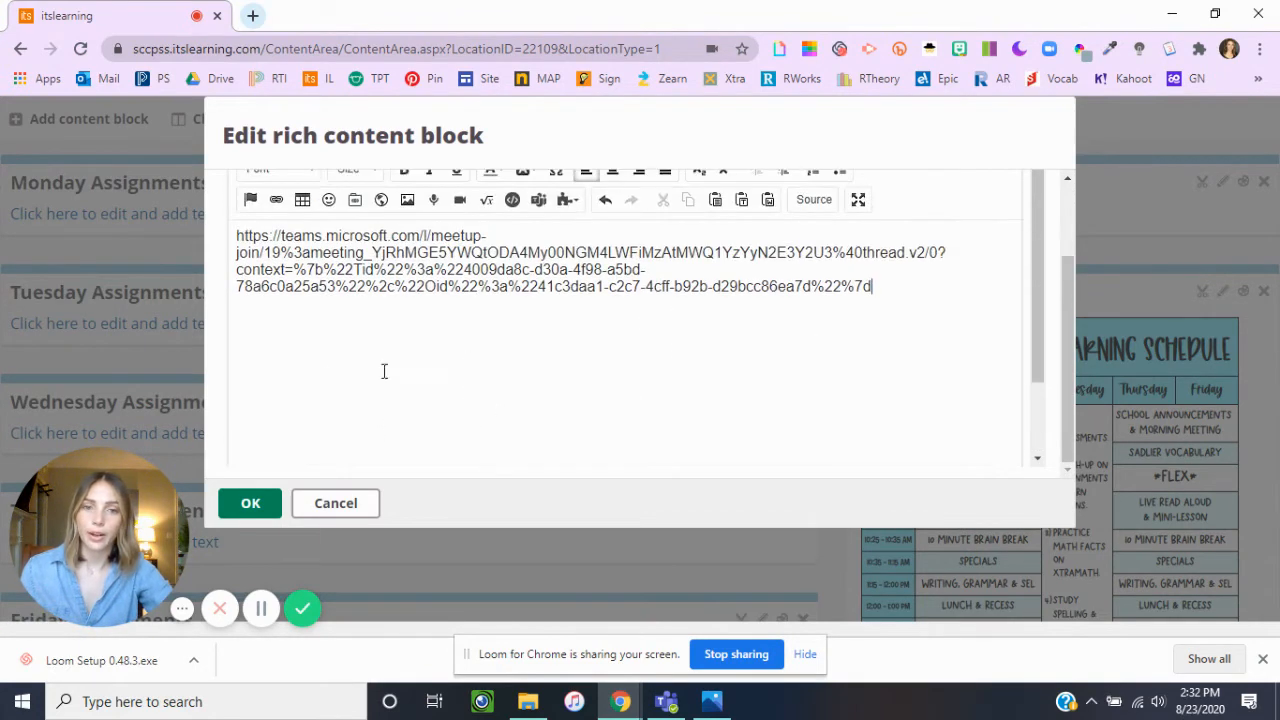
click(250, 503)
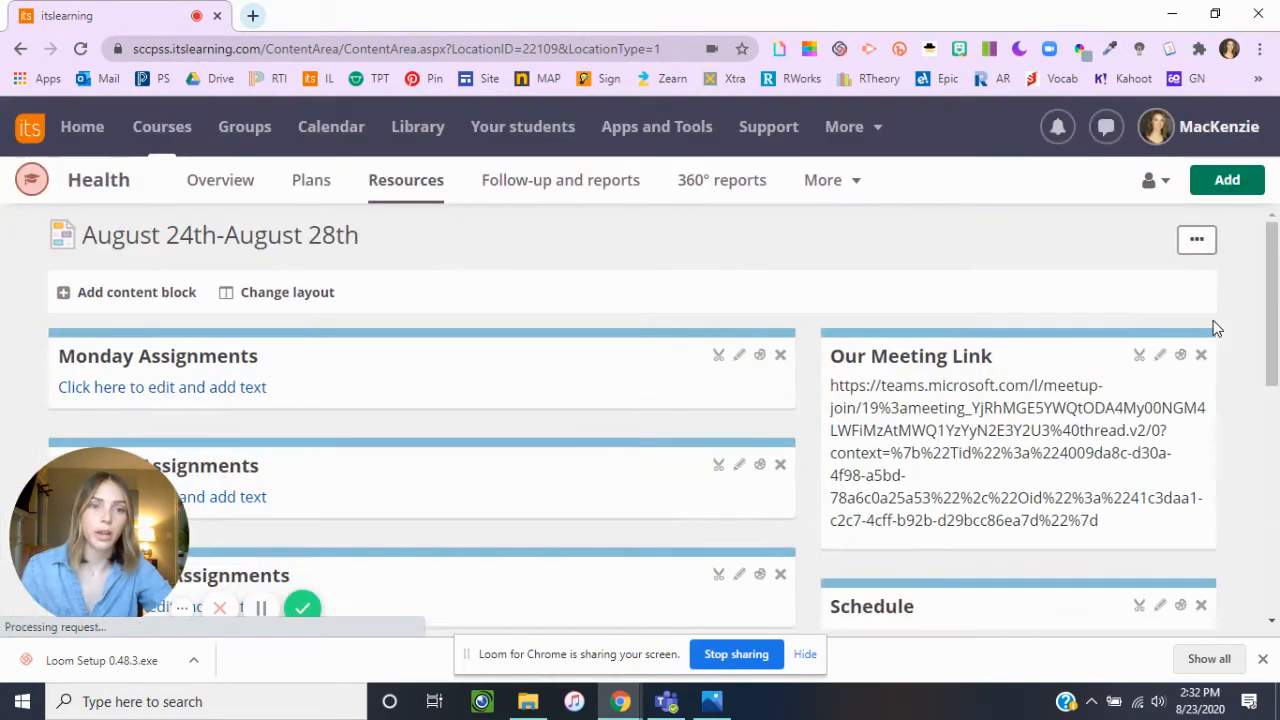
Turn the address in the Our Meeting Link block into a hyperlink to the copied Teams meeting URL and save the block.
click(1160, 358)
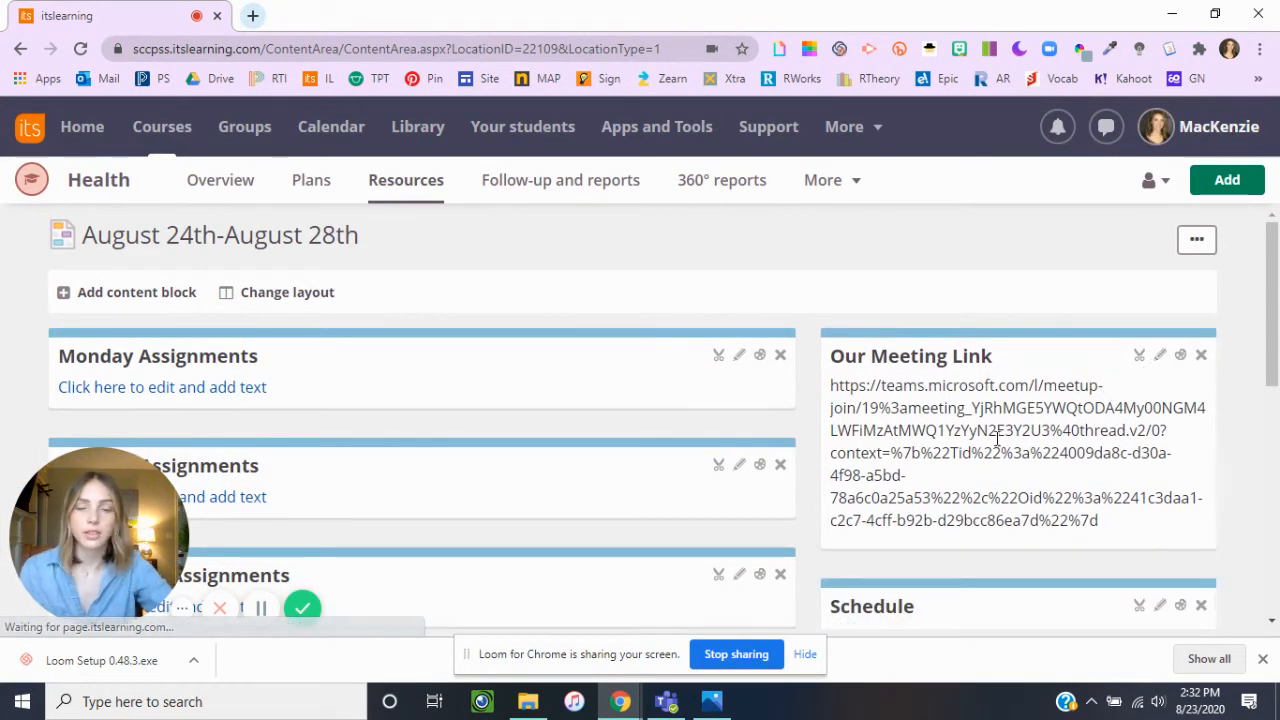
click(1160, 356)
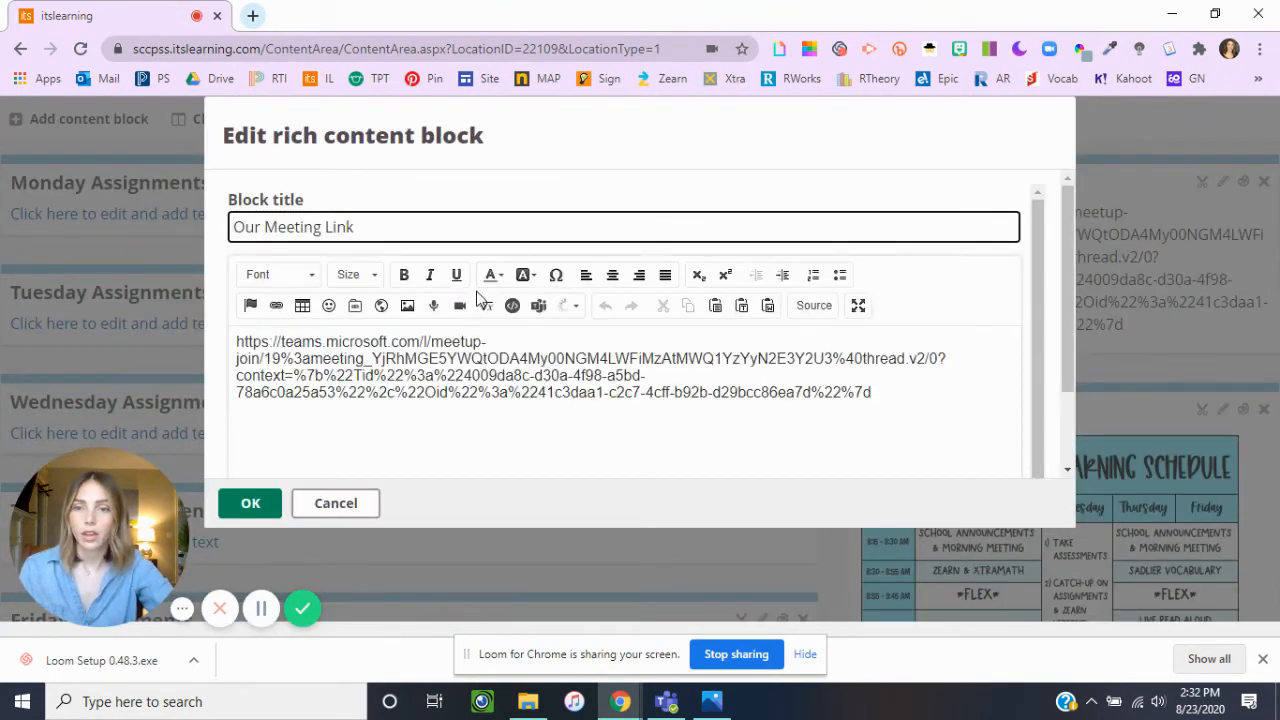
drag(513, 398, 236, 341)
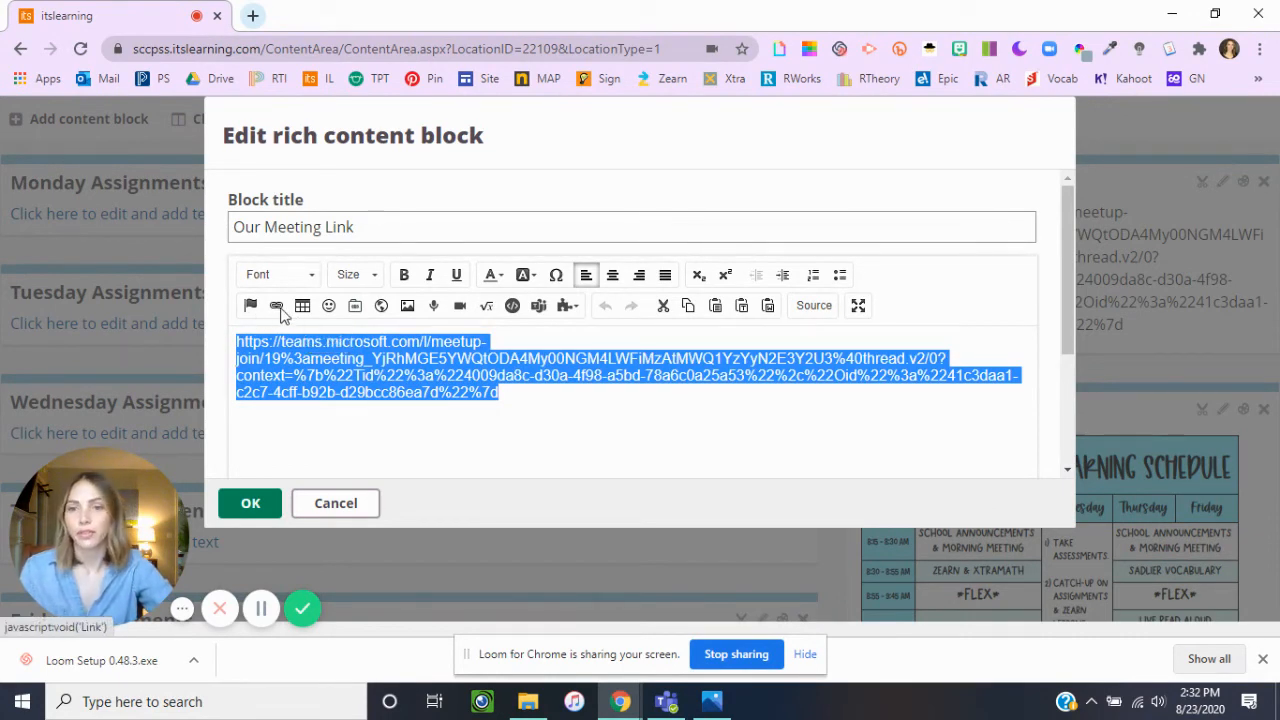
click(277, 307)
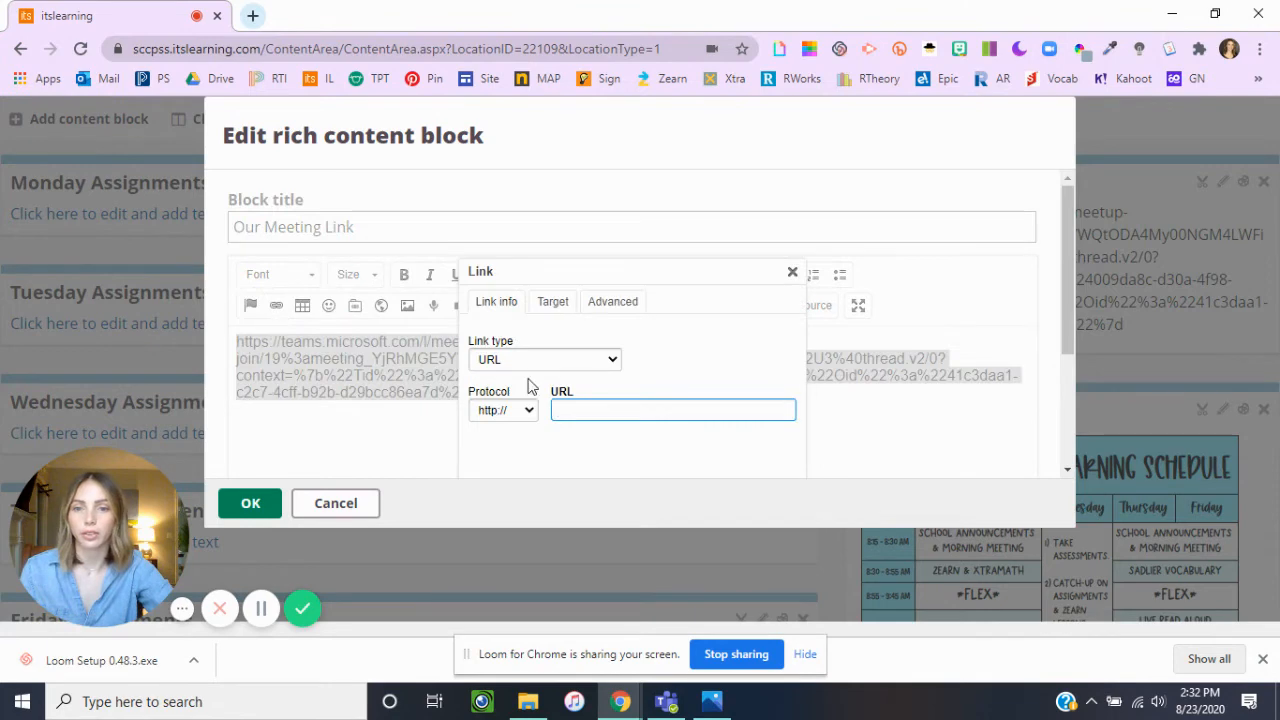
right_click(605, 408)
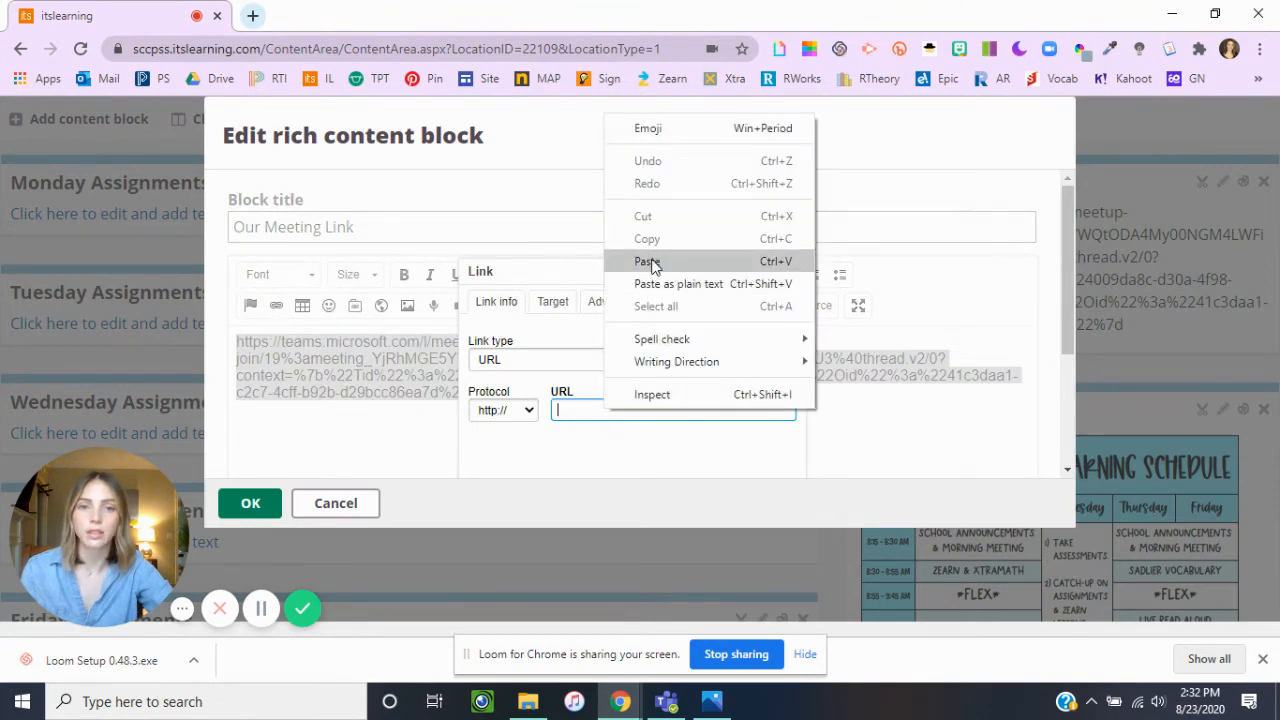
click(648, 258)
scroll(735, 295, down, 2)
click(643, 380)
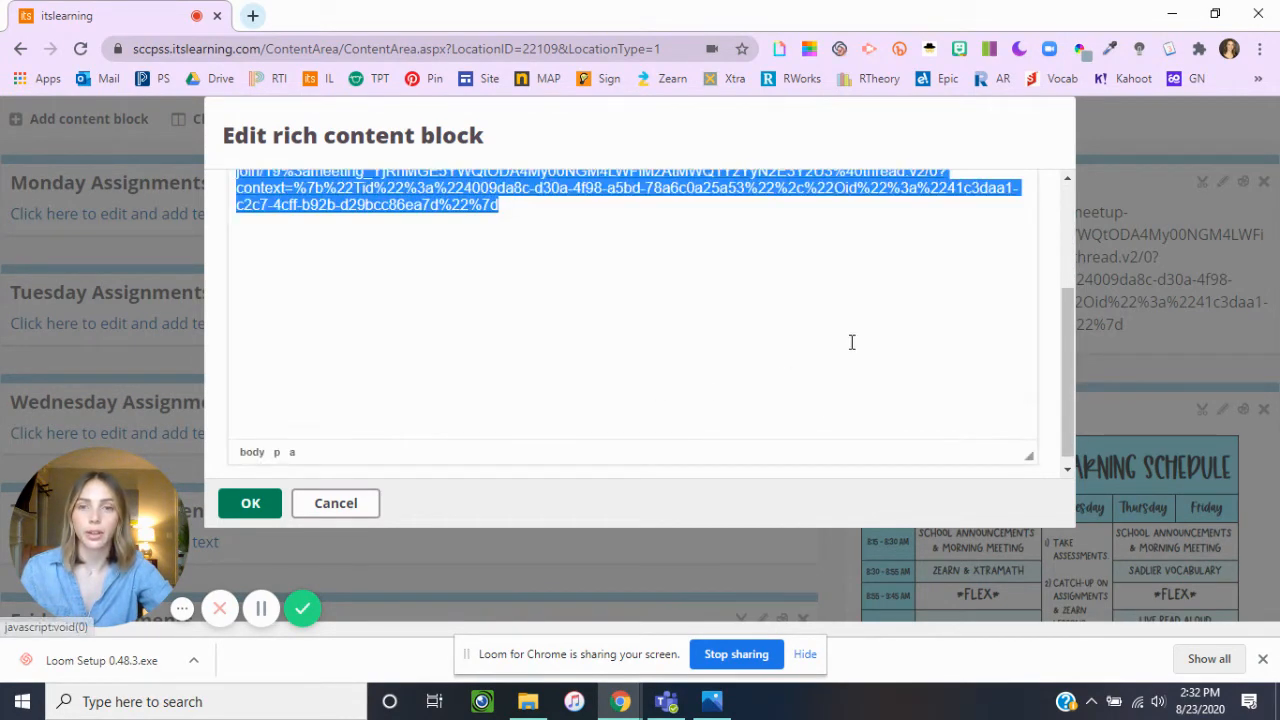
click(250, 505)
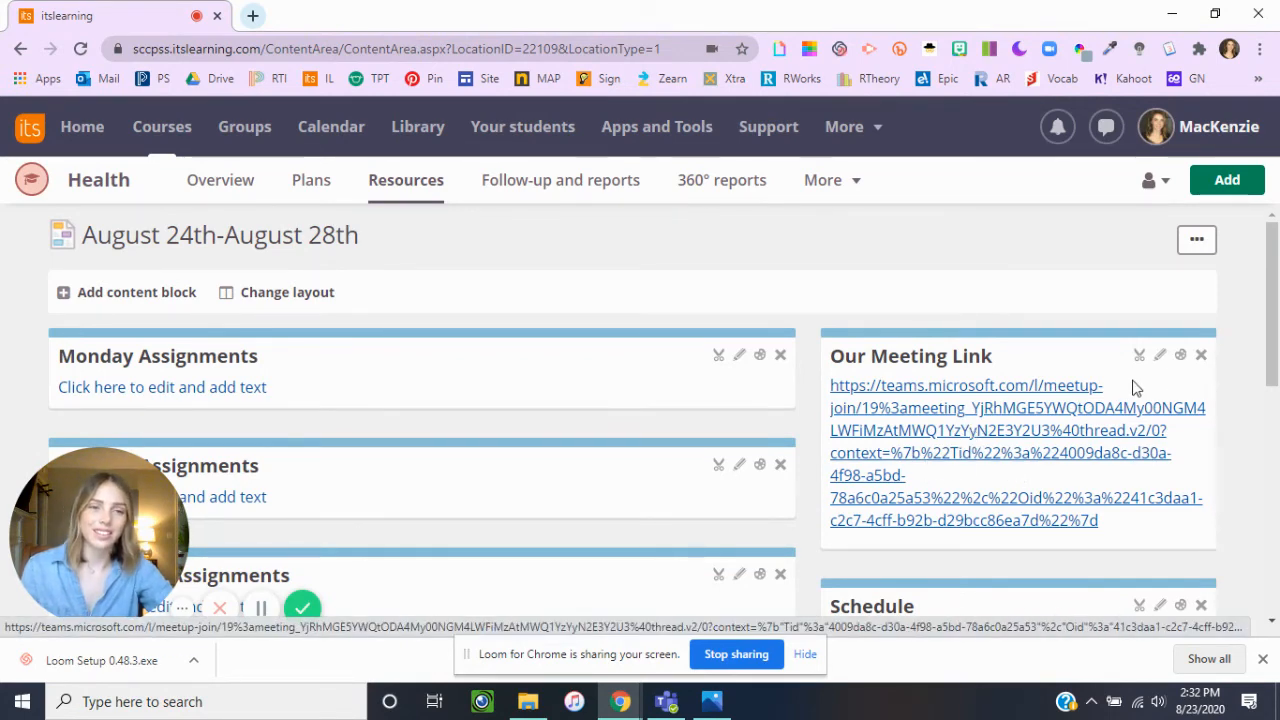
Replace the linked address in the Our Meeting Link block with the text "Click Here".
click(1160, 356)
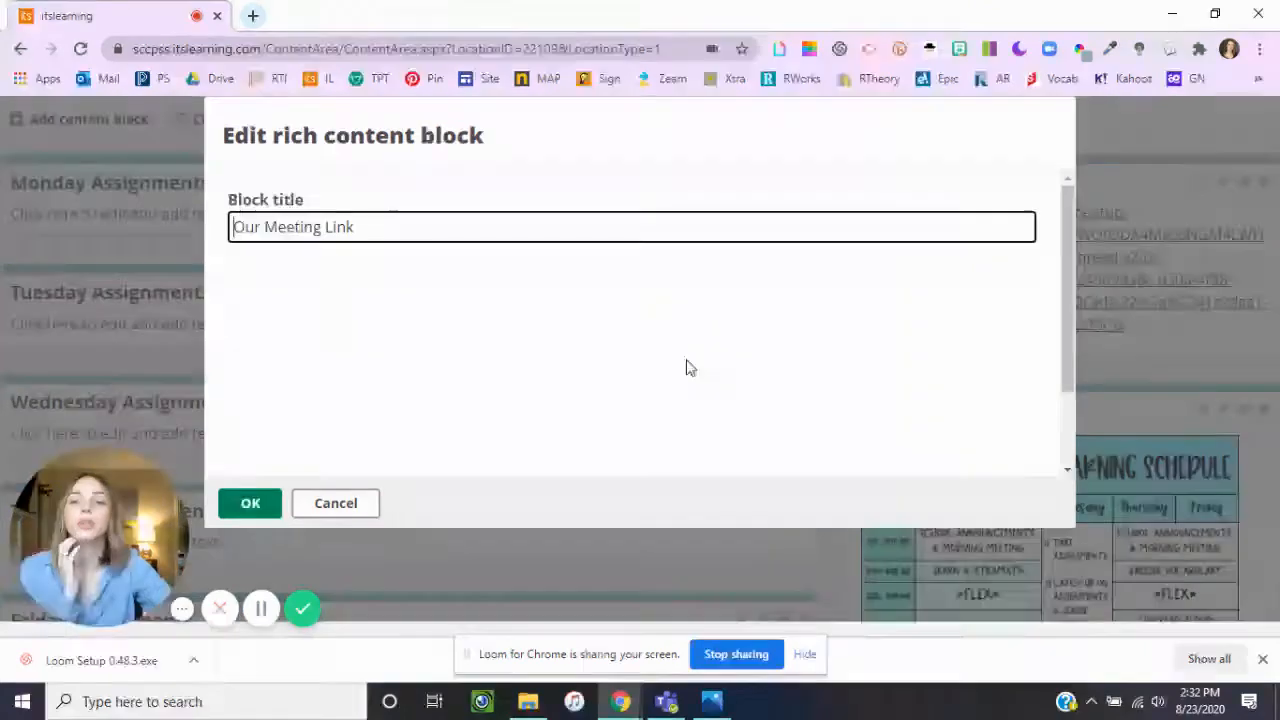
drag(908, 385, 248, 340)
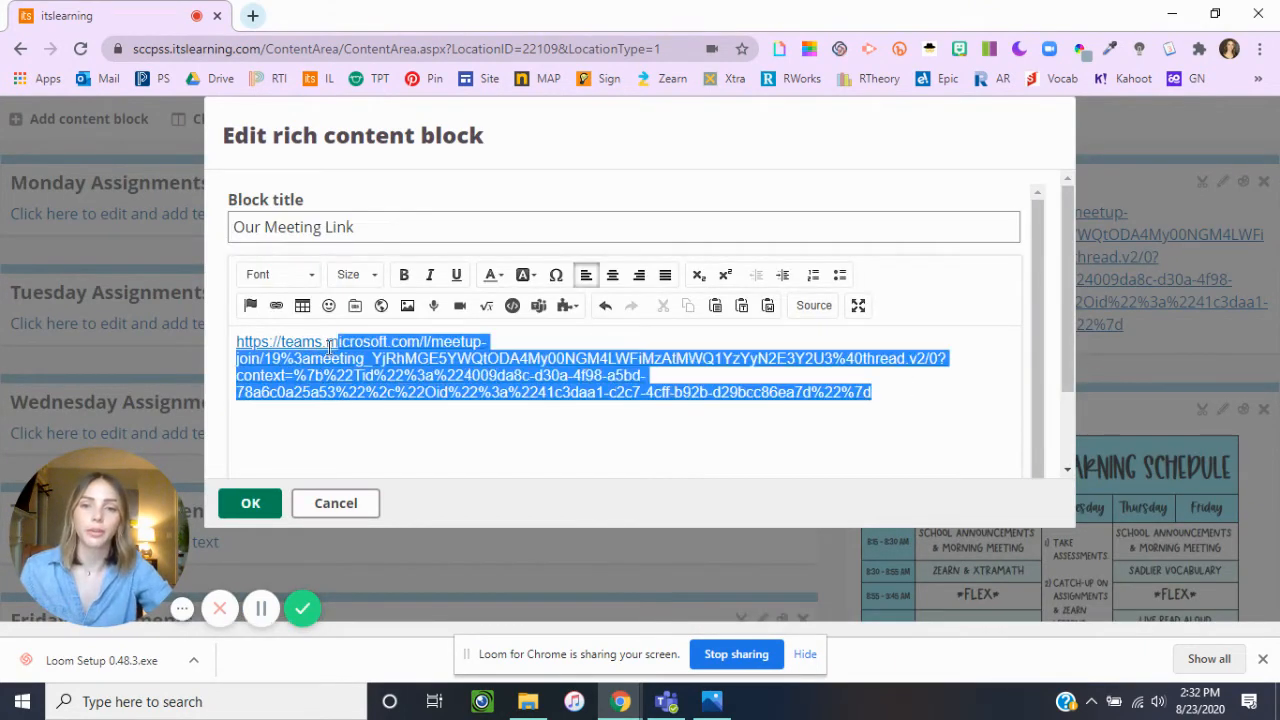
key(BackSpace)
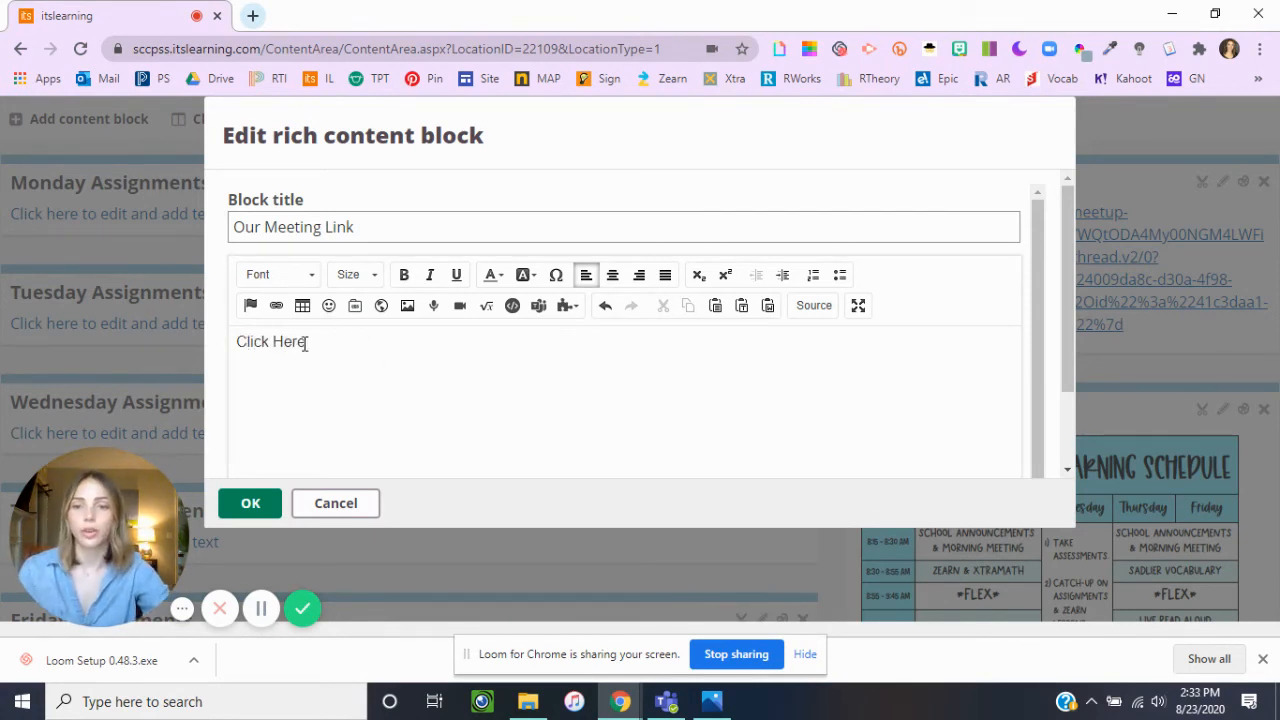
Link the "Click Here" text to the copied Teams meeting URL and save the block.
drag(305, 343, 236, 345)
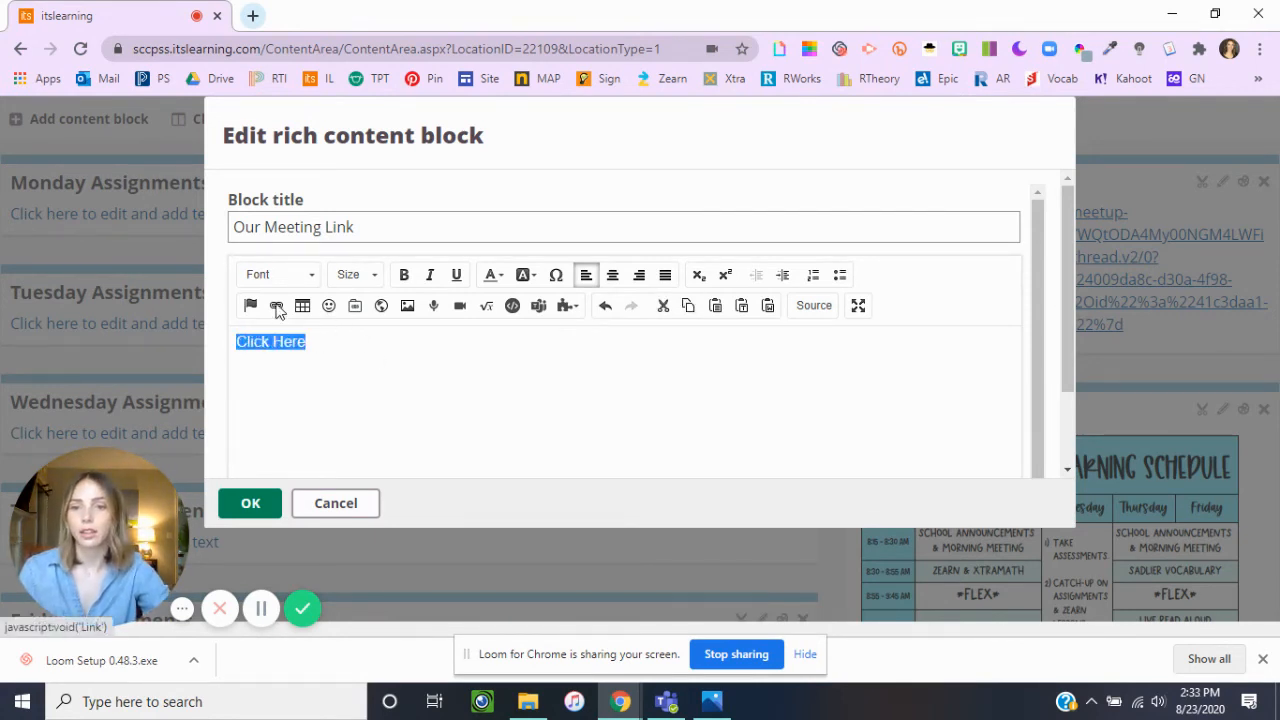
click(277, 307)
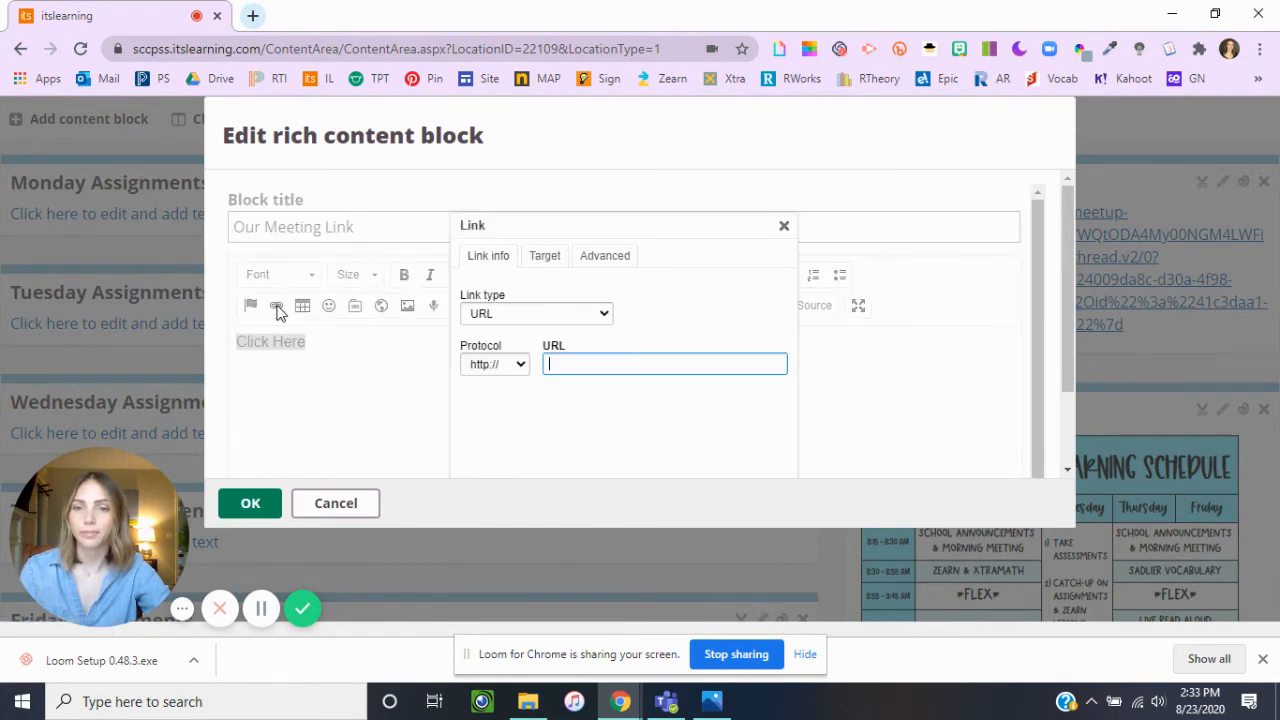
right_click(560, 364)
click(636, 513)
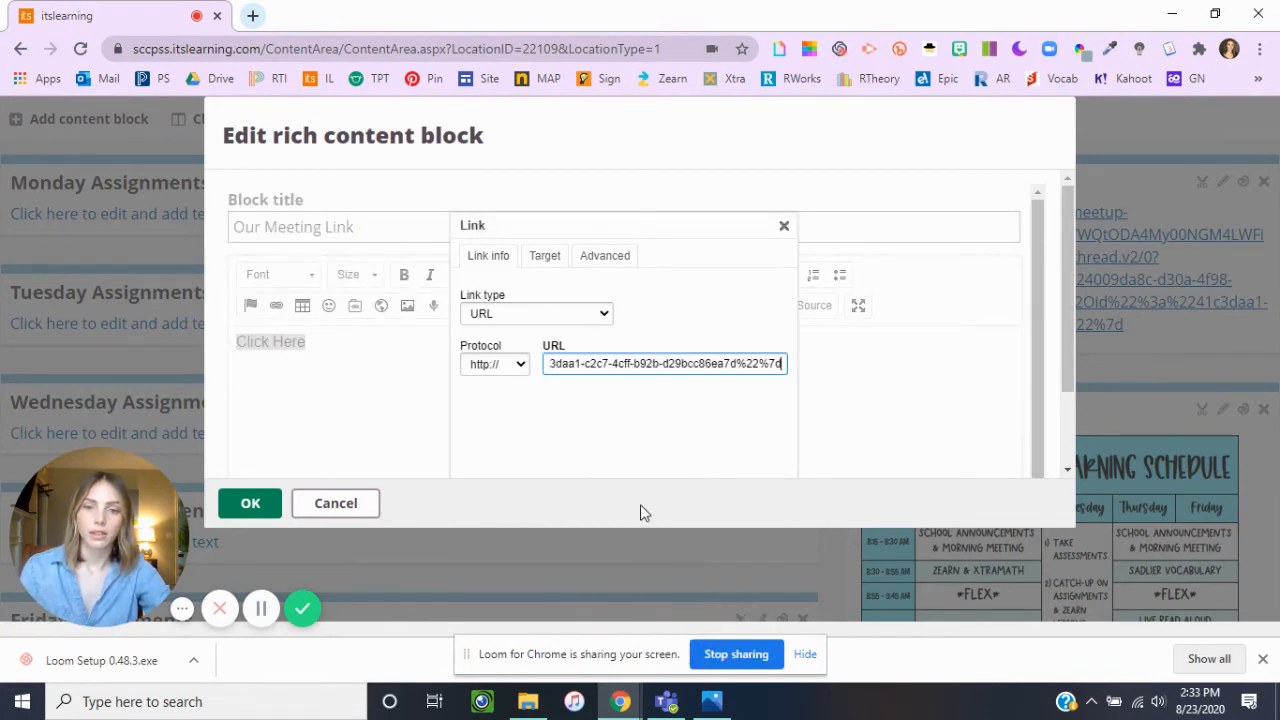
scroll(773, 323, down, 2)
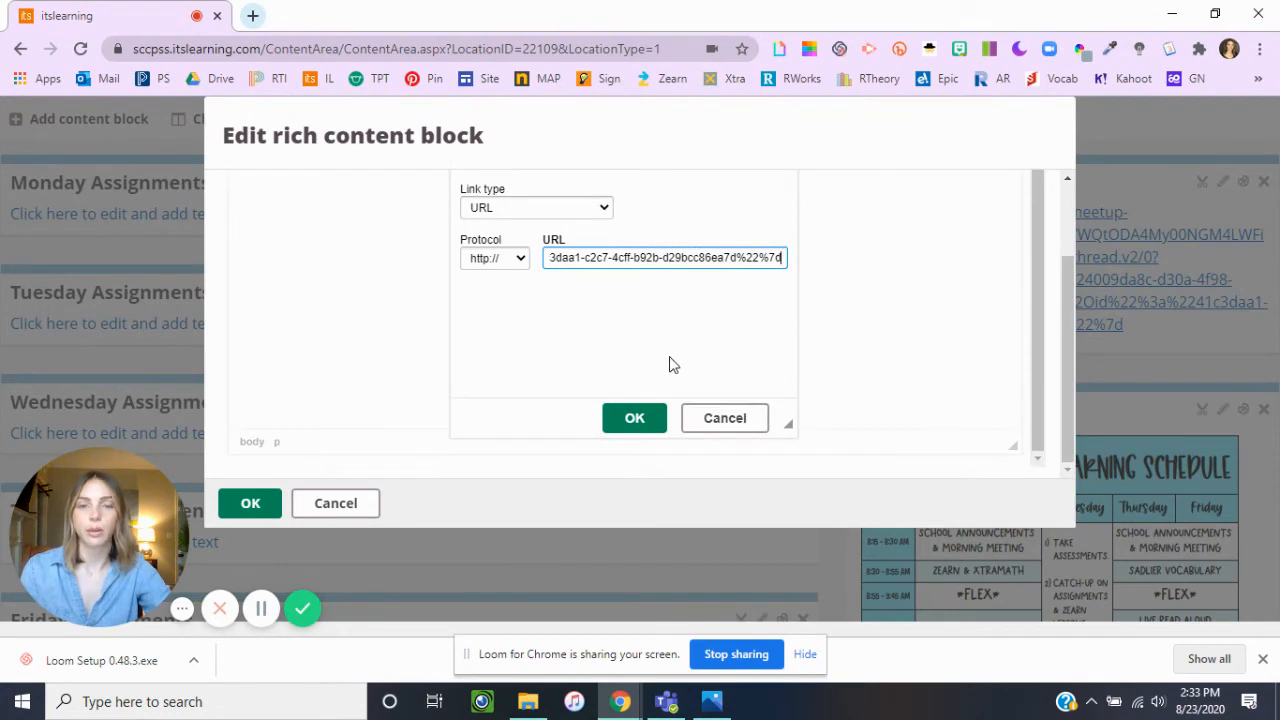
click(640, 421)
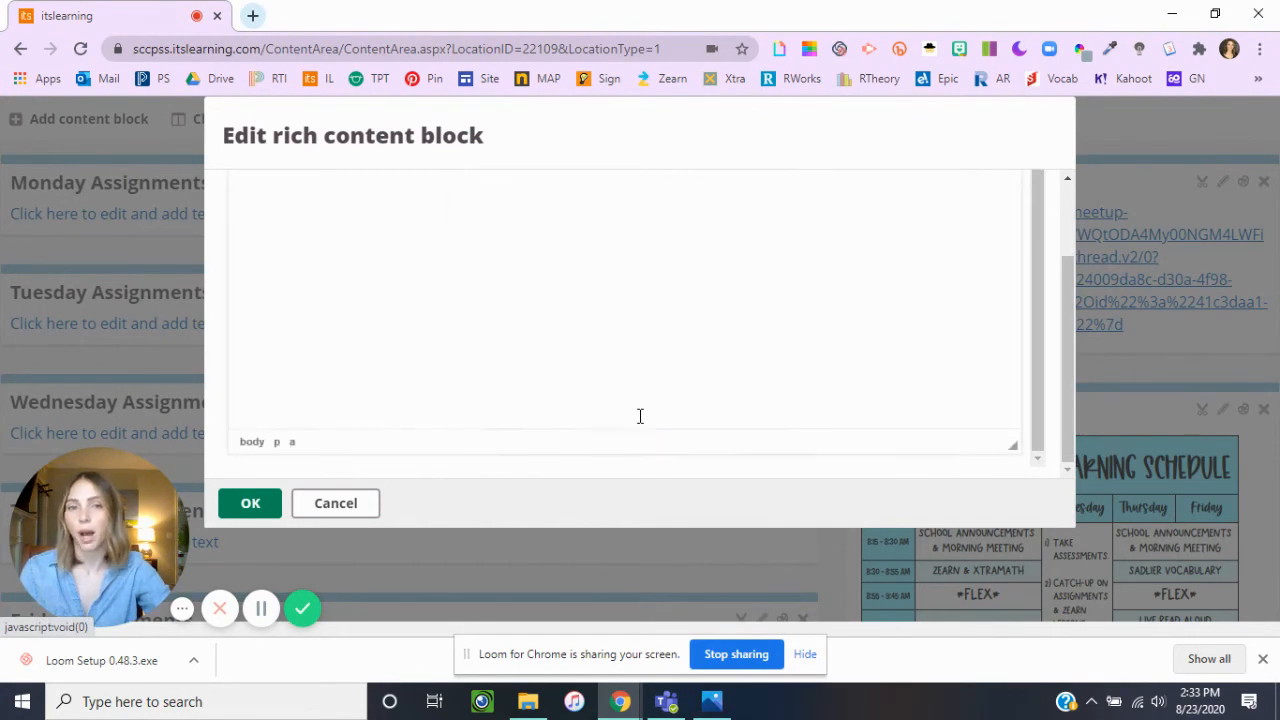
scroll(381, 374, up, 2)
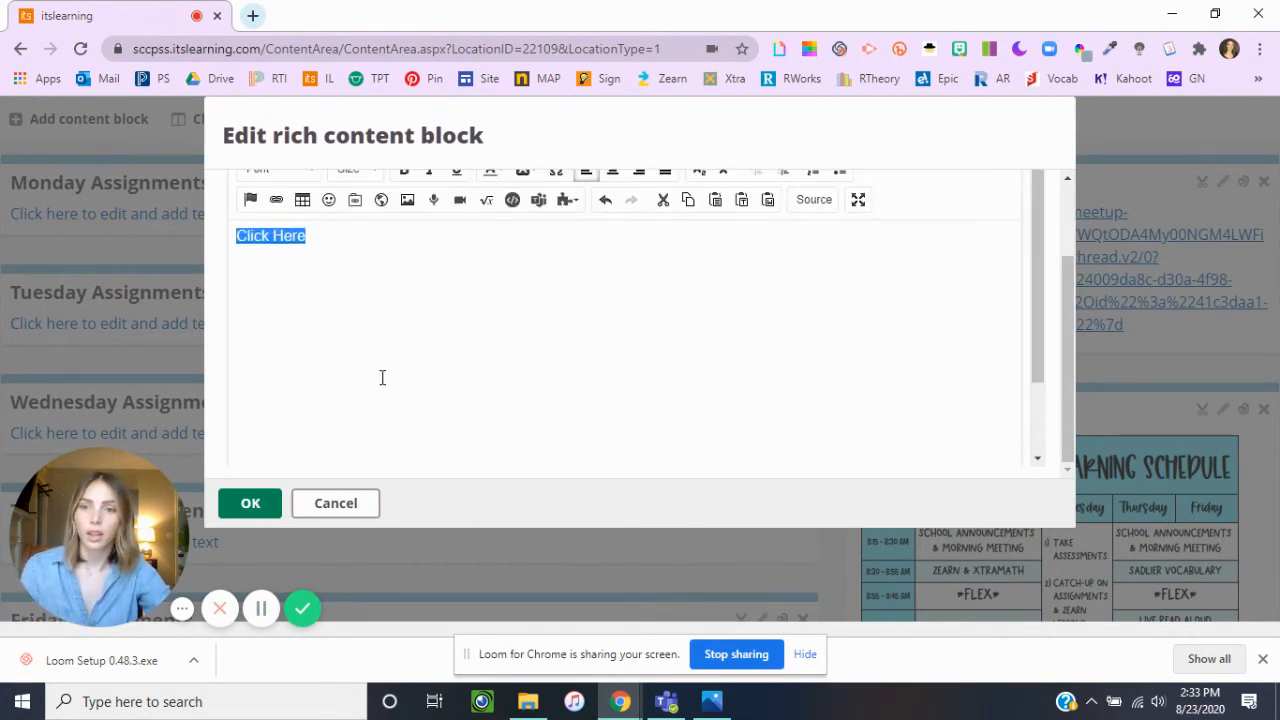
click(317, 299)
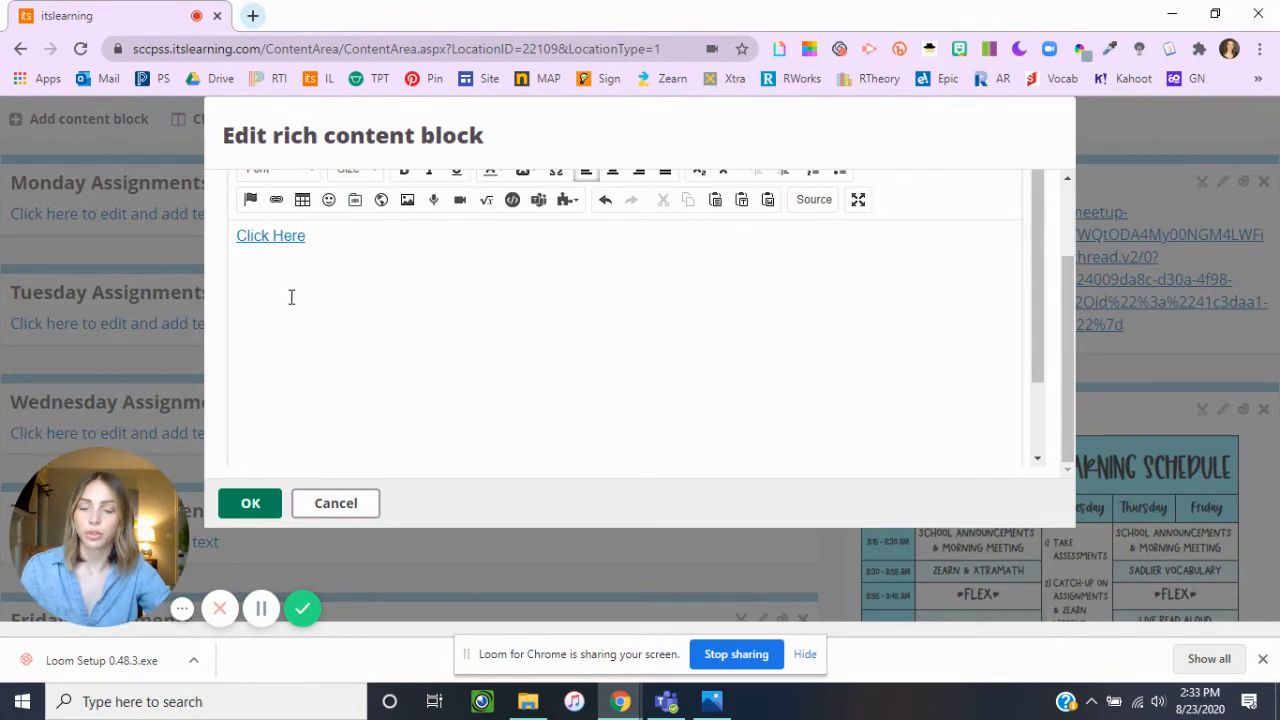
click(252, 502)
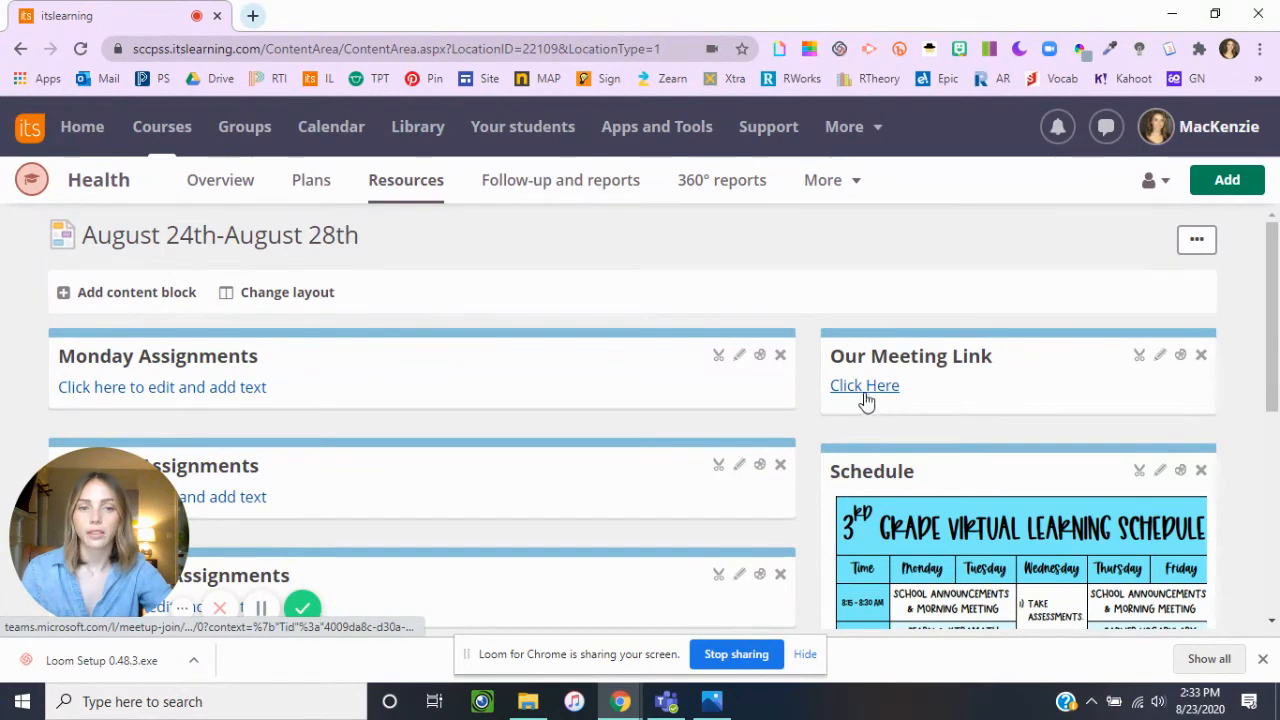
Replace the "Click Here" link in the Our Meeting Link block with the previously uploaded Microsoft Teams image.
click(1160, 356)
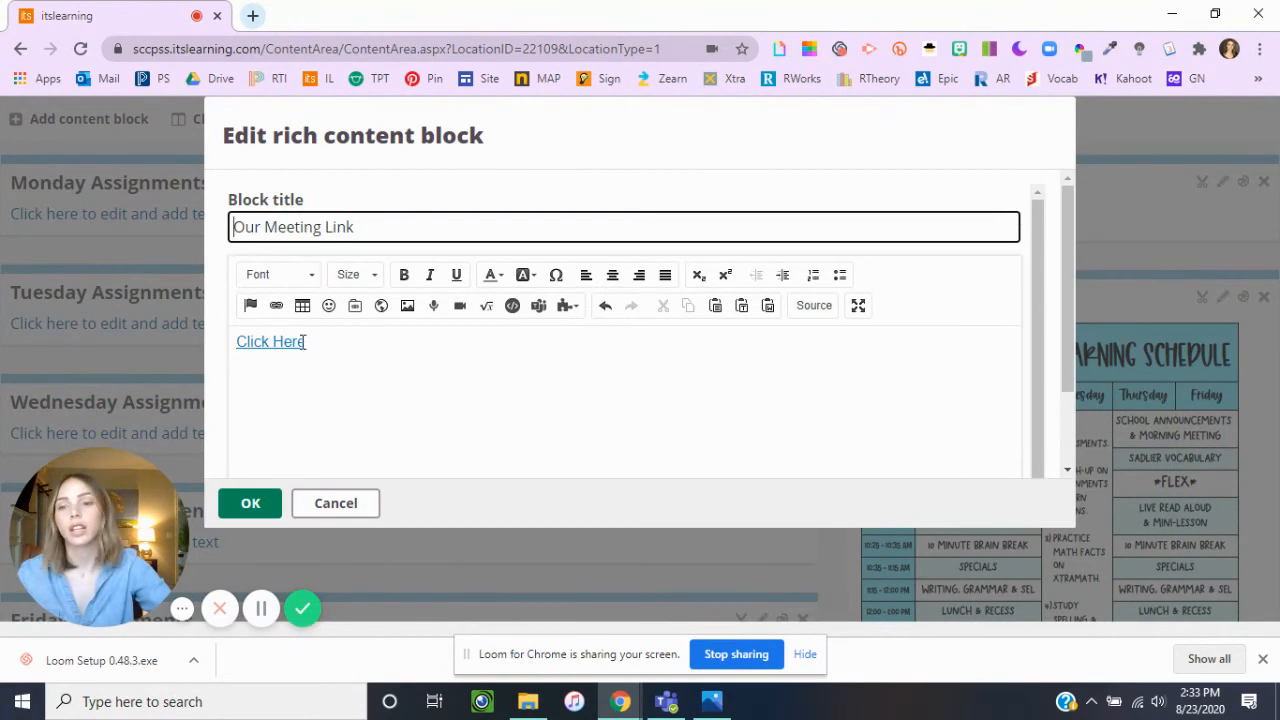
drag(310, 345, 228, 349)
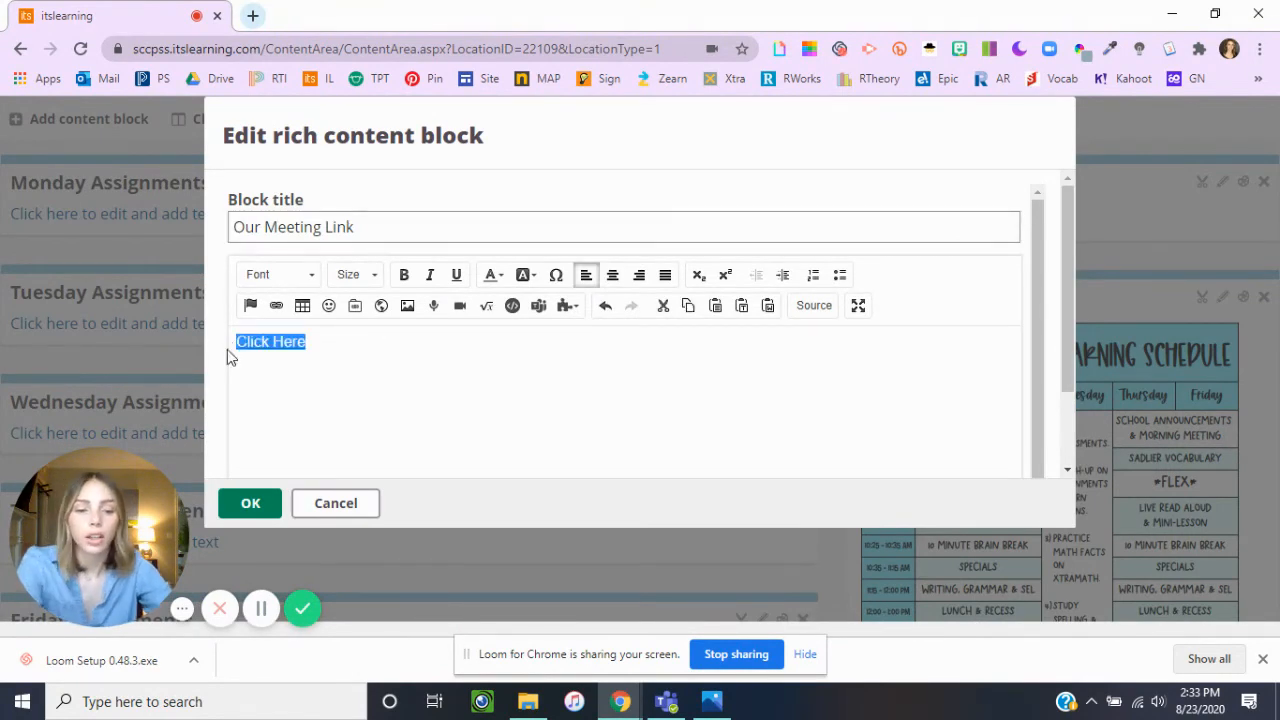
key(BackSpace)
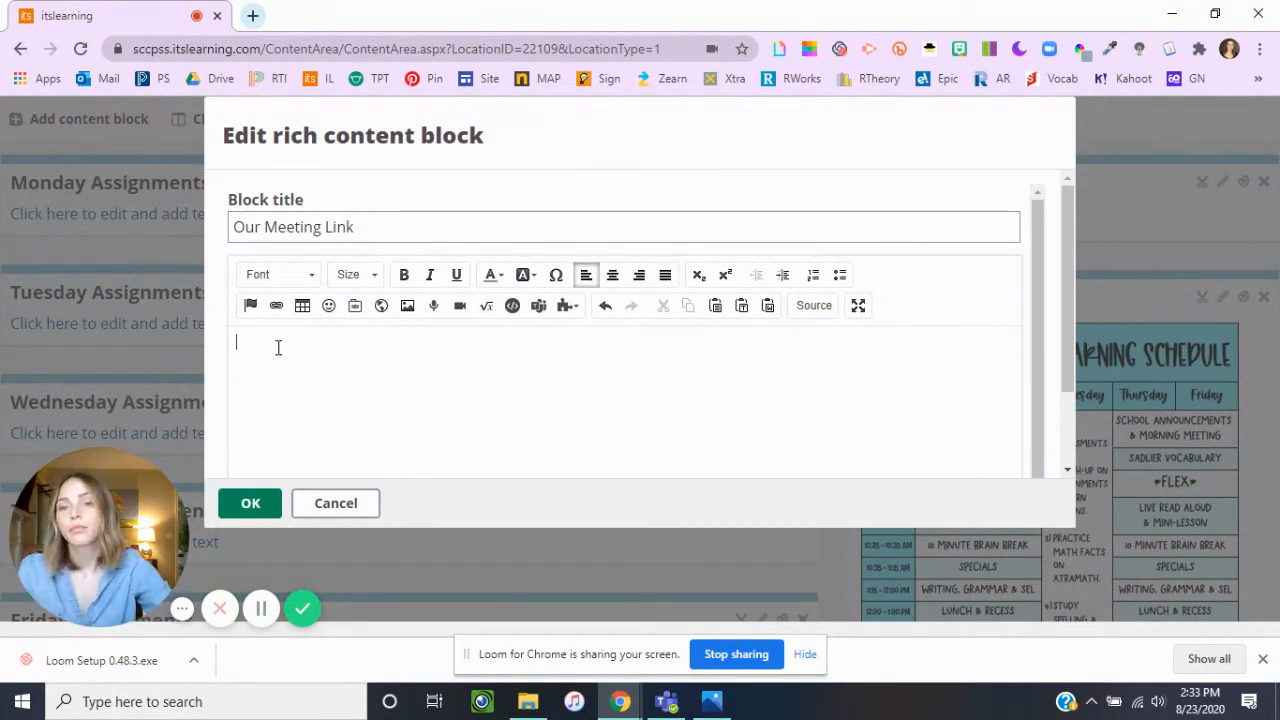
click(408, 308)
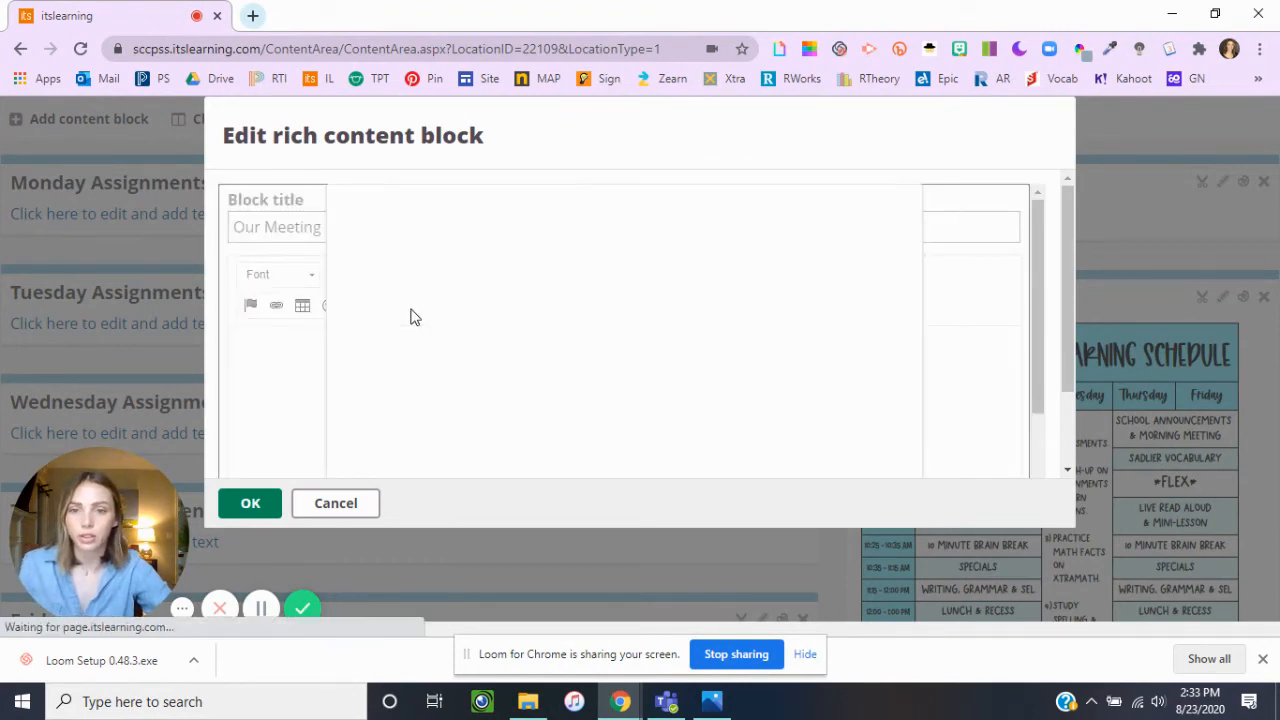
scroll(760, 322, down, 1)
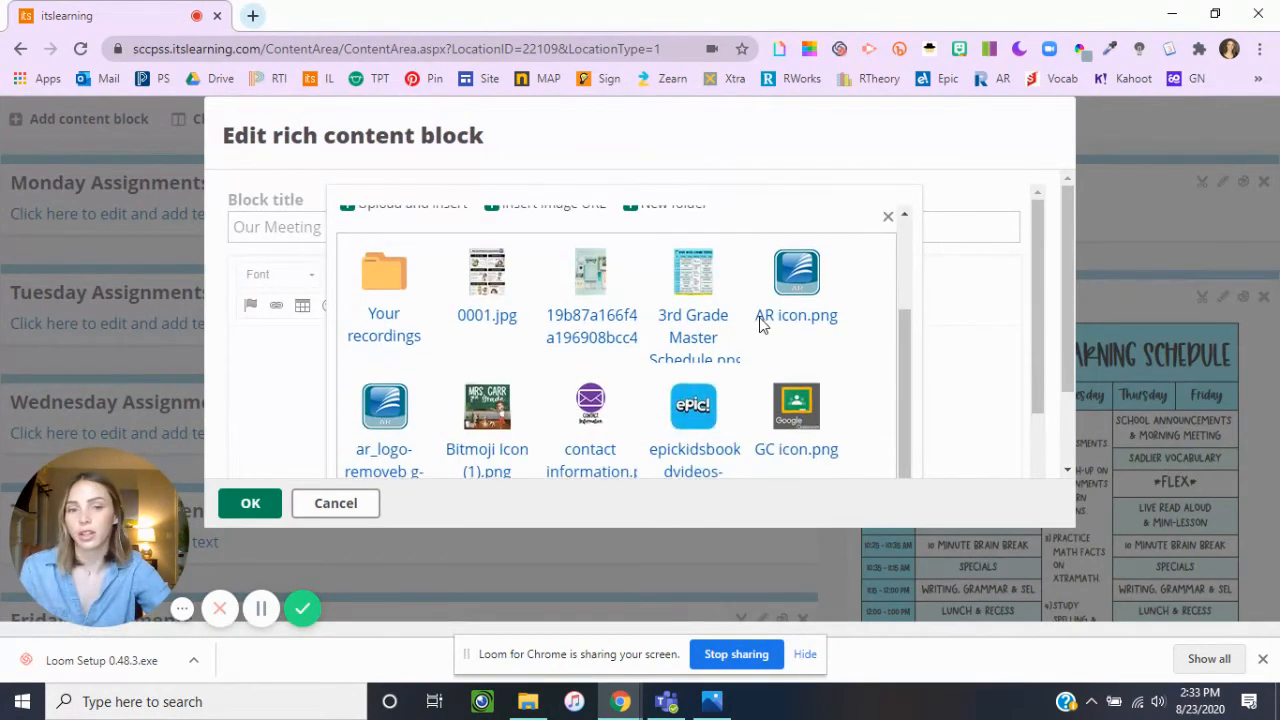
scroll(765, 323, down, 2)
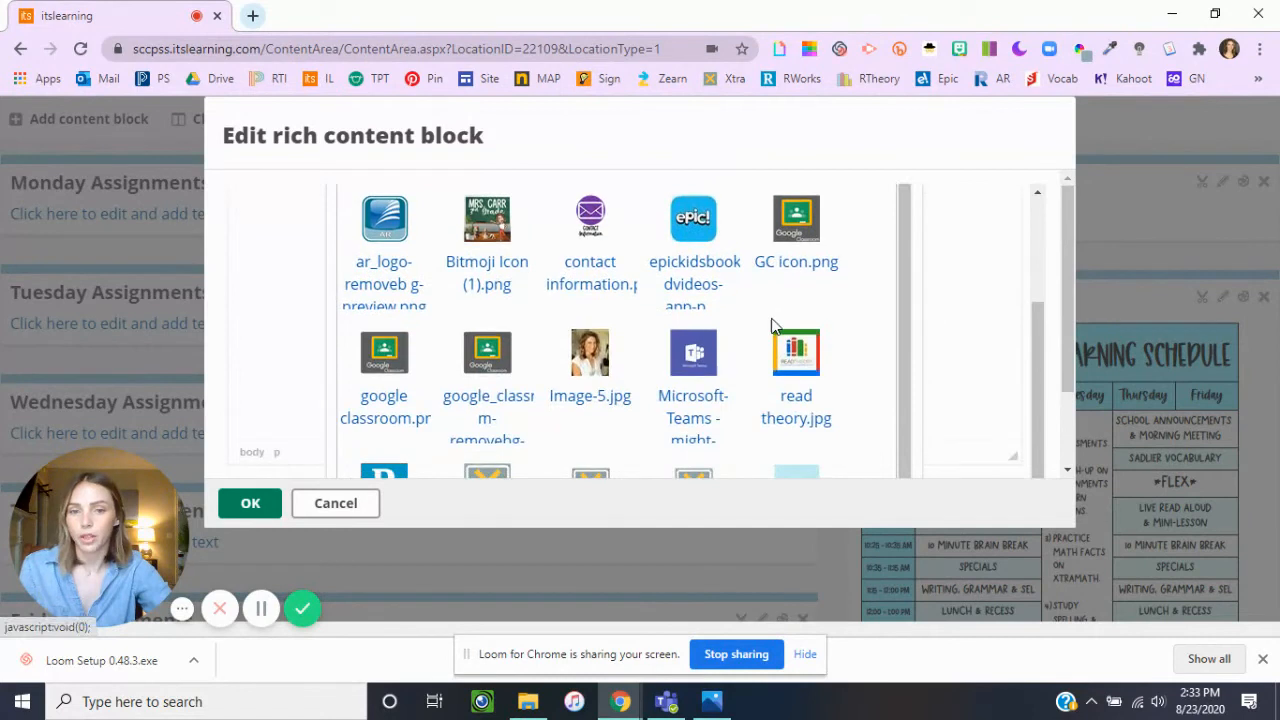
click(695, 355)
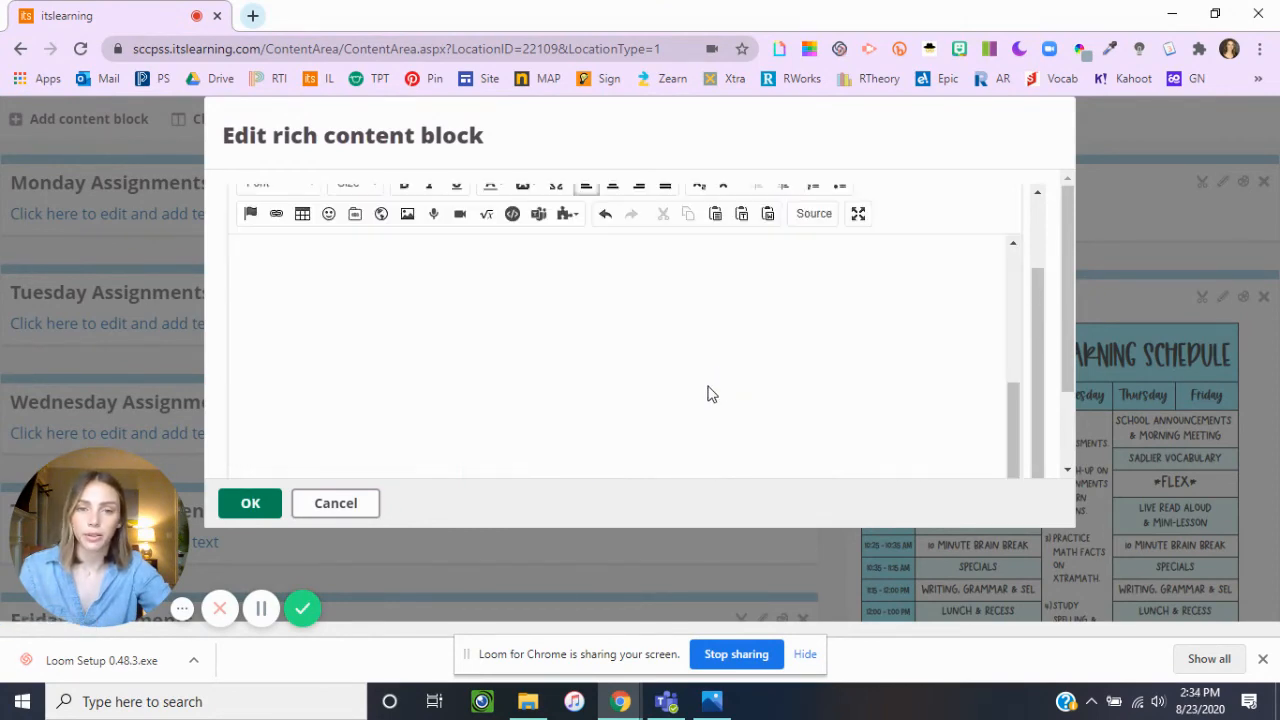
Shrink the Microsoft Teams image proportionally to about two-thirds of its inserted width.
scroll(863, 337, up, 1)
scroll(837, 337, down, 1)
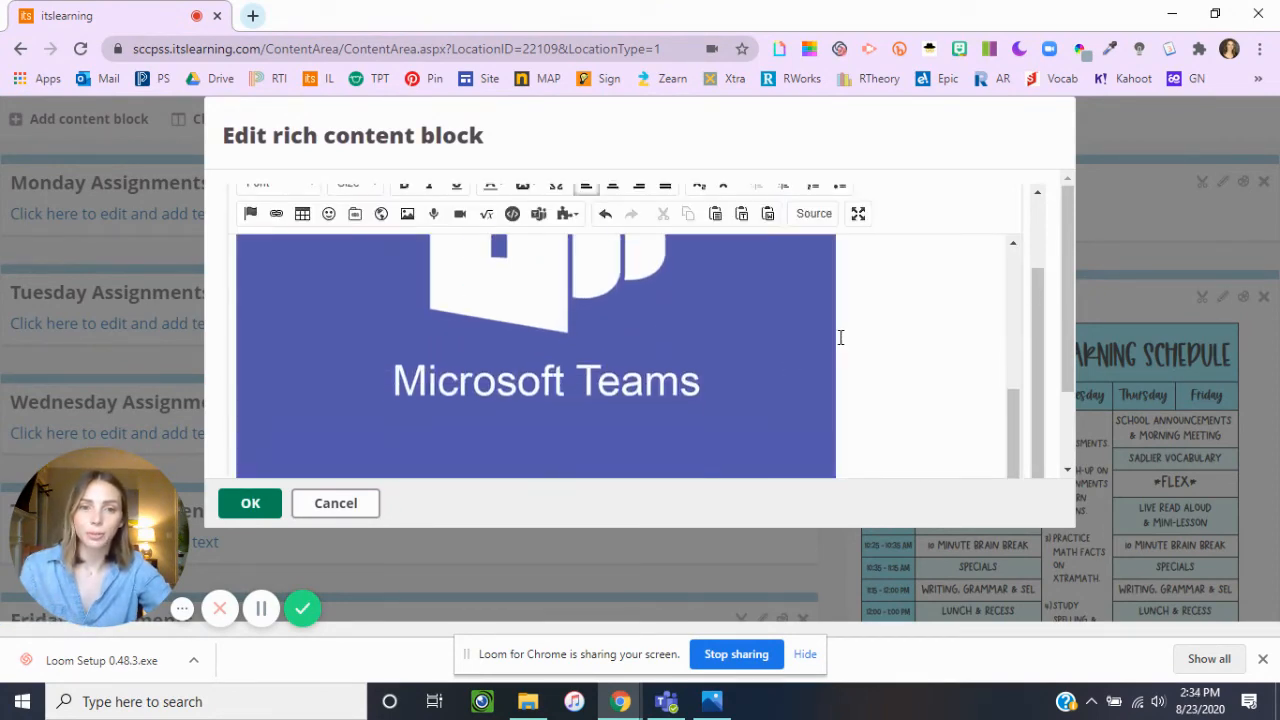
click(790, 378)
scroll(869, 393, down, 1)
drag(835, 409, 628, 214)
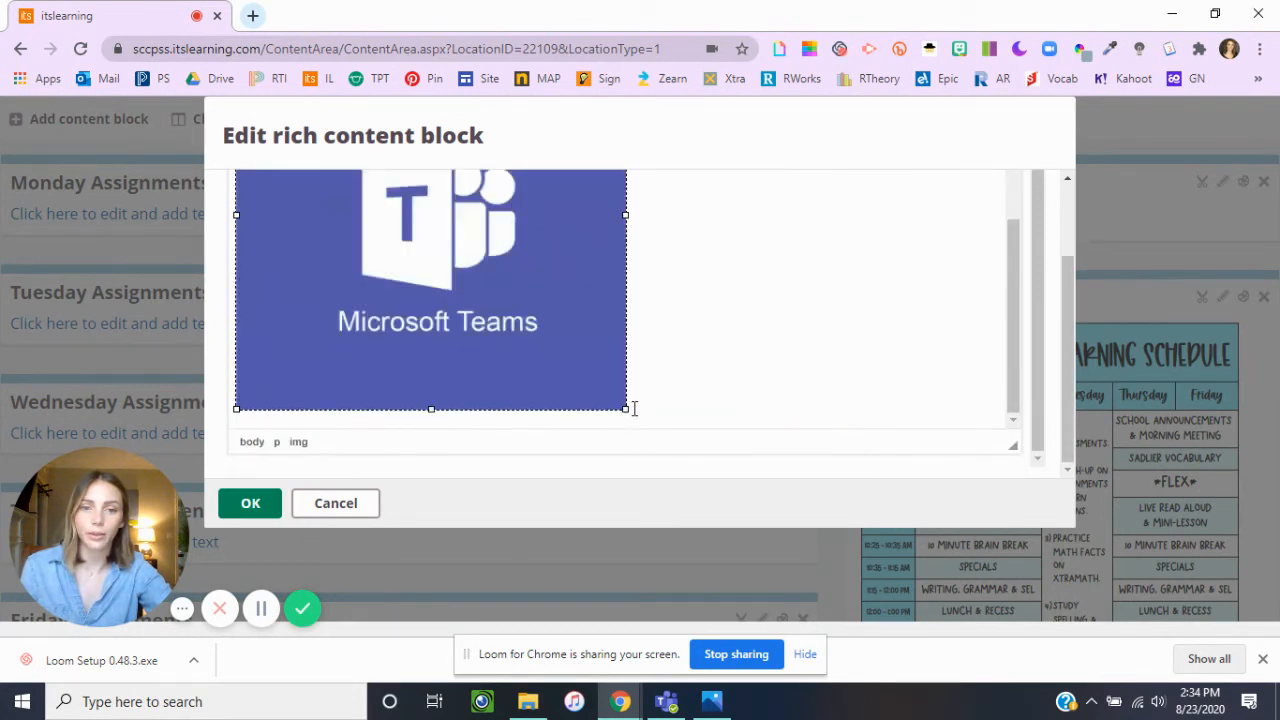
Shrink the Microsoft Teams image proportionally by about another tenth and link it to the copied Teams meeting URL.
drag(624, 408, 583, 373)
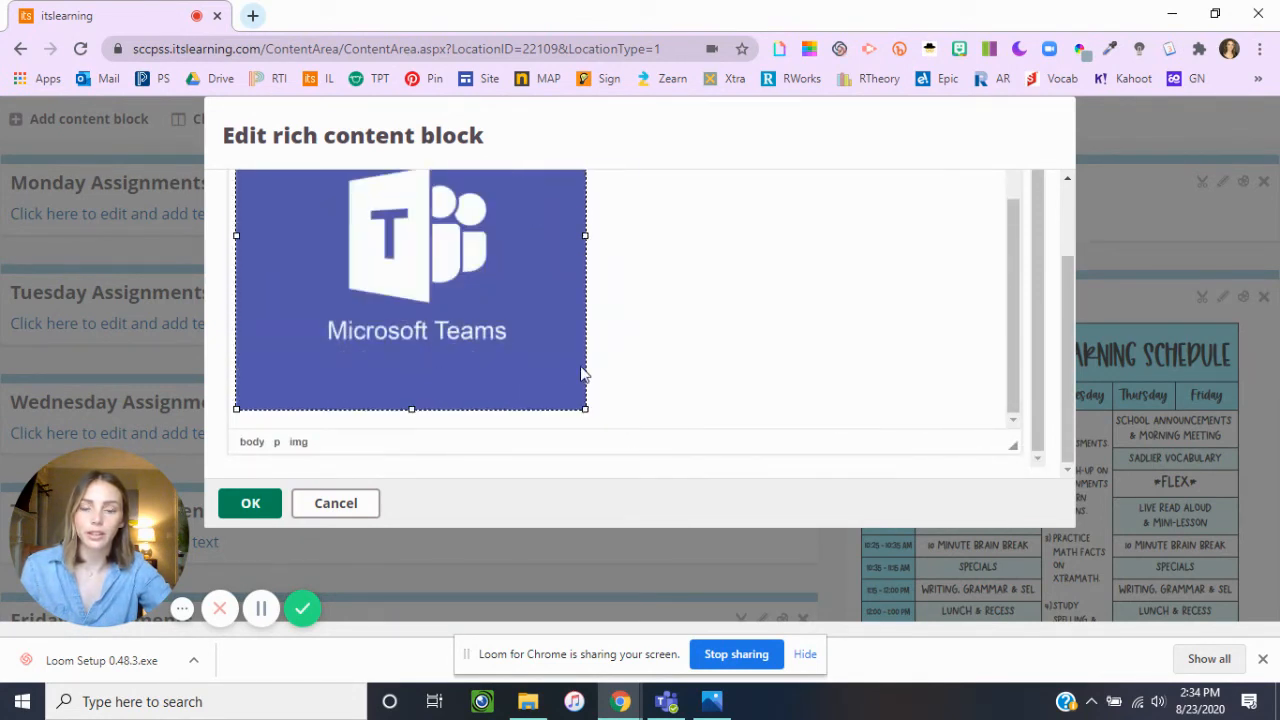
click(730, 327)
scroll(786, 337, up, 4)
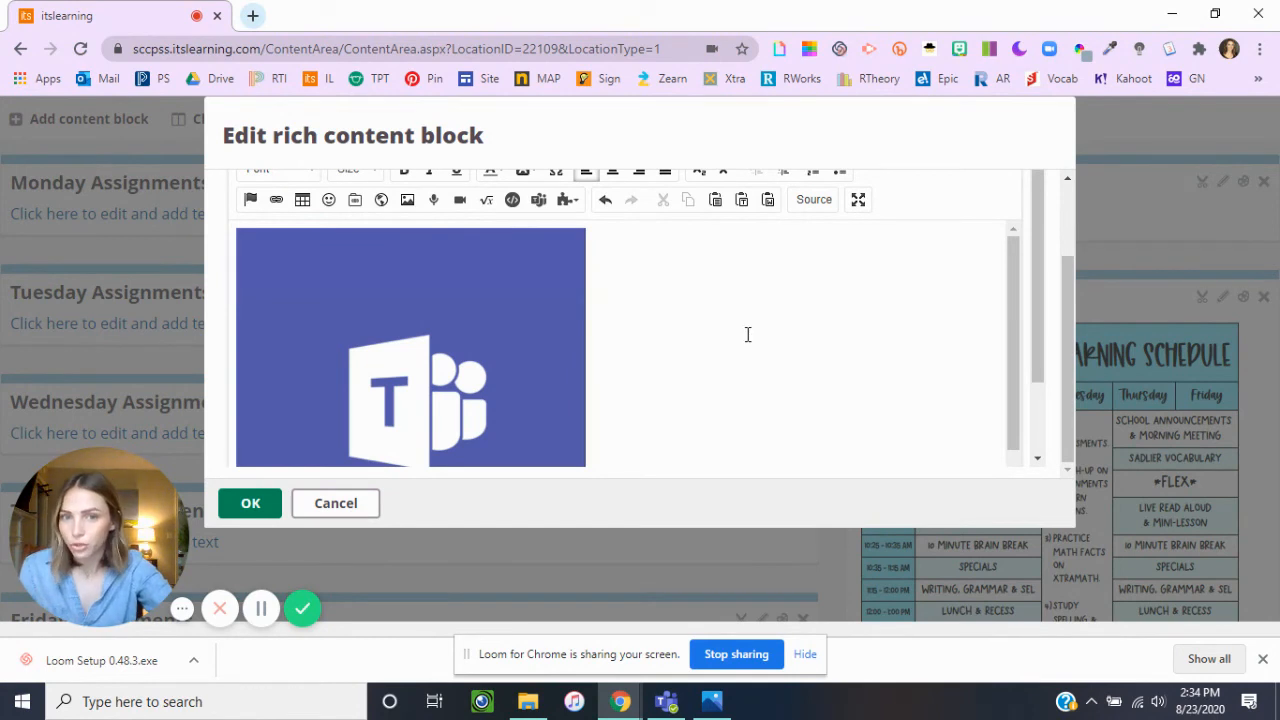
click(509, 315)
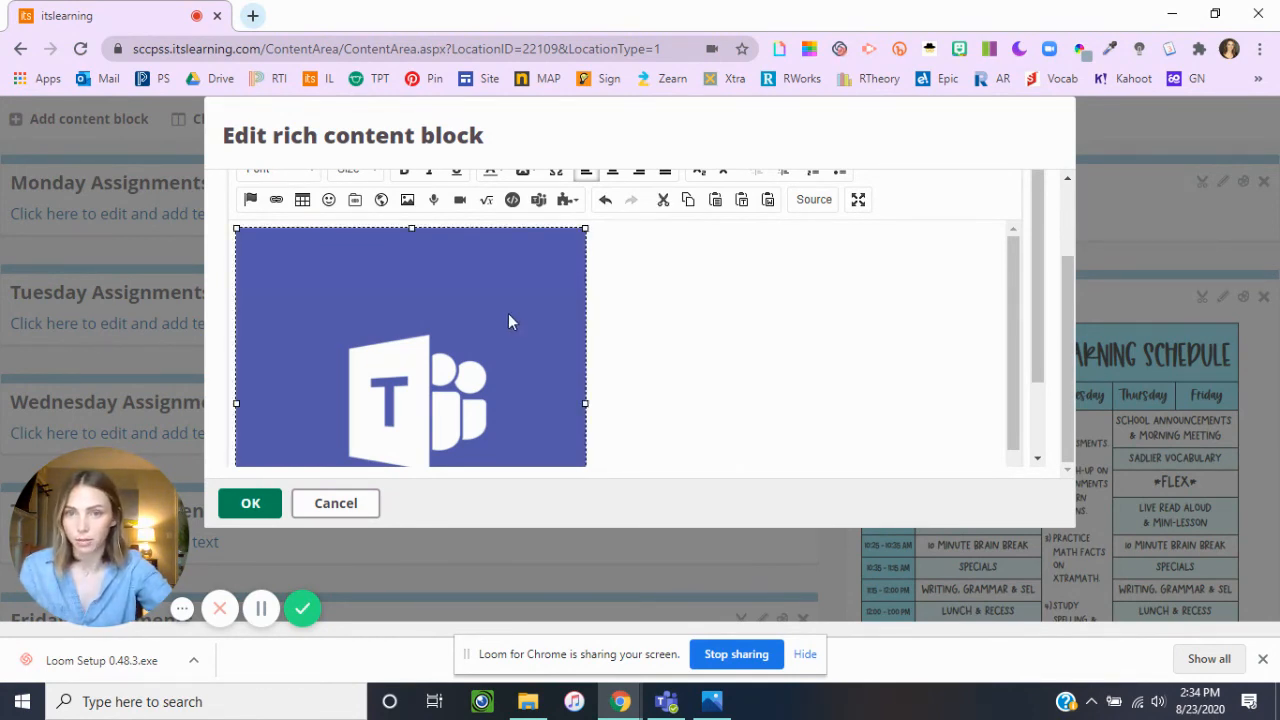
click(277, 200)
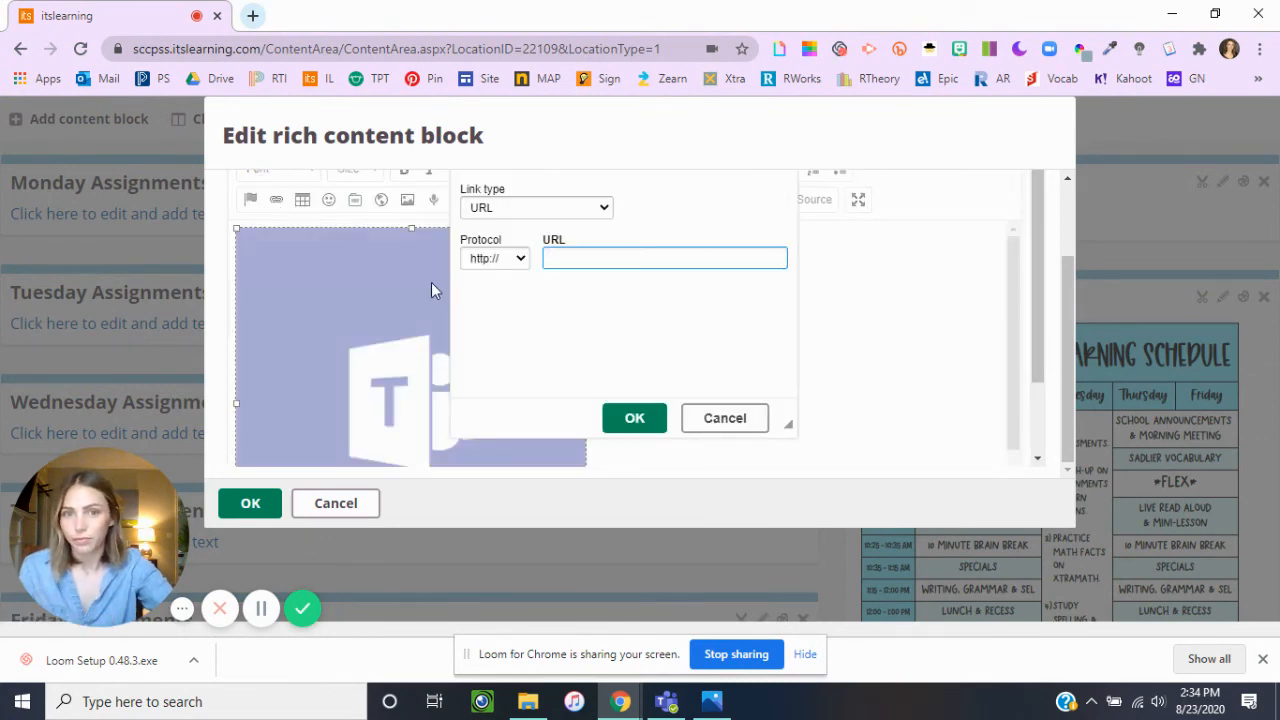
right_click(594, 259)
click(640, 406)
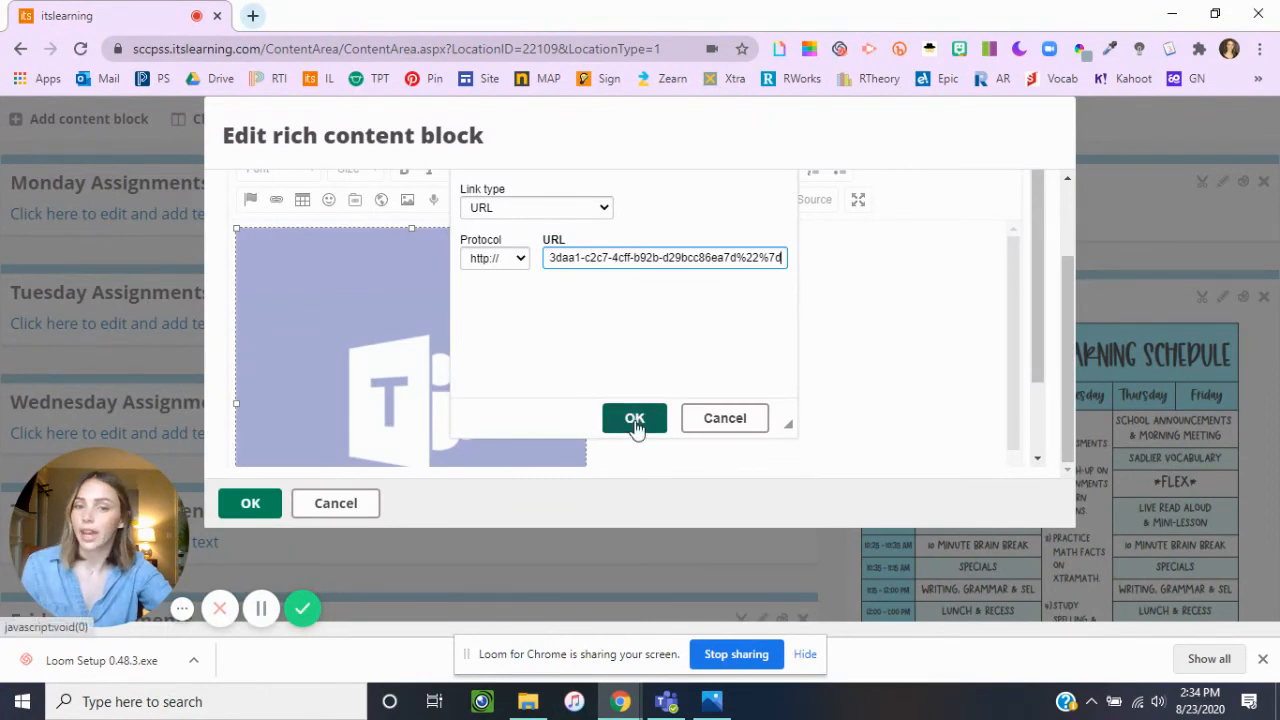
click(634, 418)
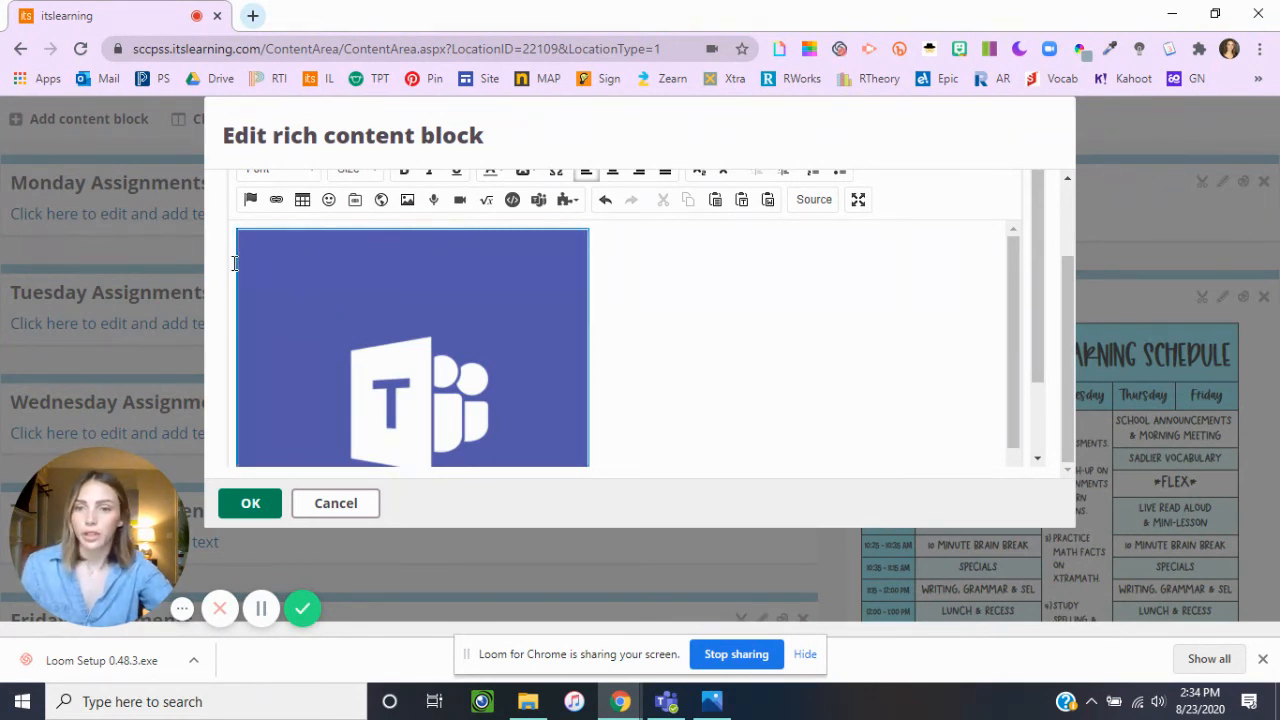
Add the line "Click on the image below to join our meeting!" above the Microsoft Teams image and save the block.
scroll(298, 300, down, 1)
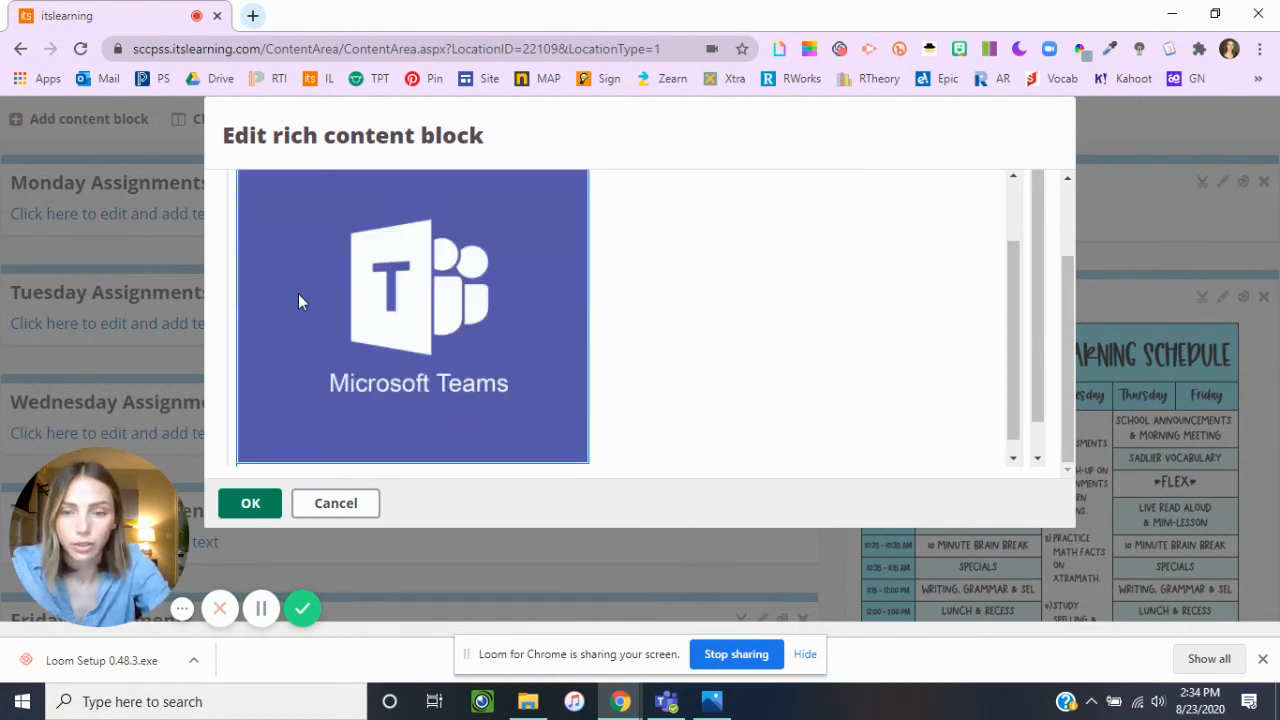
scroll(298, 301, up, 1)
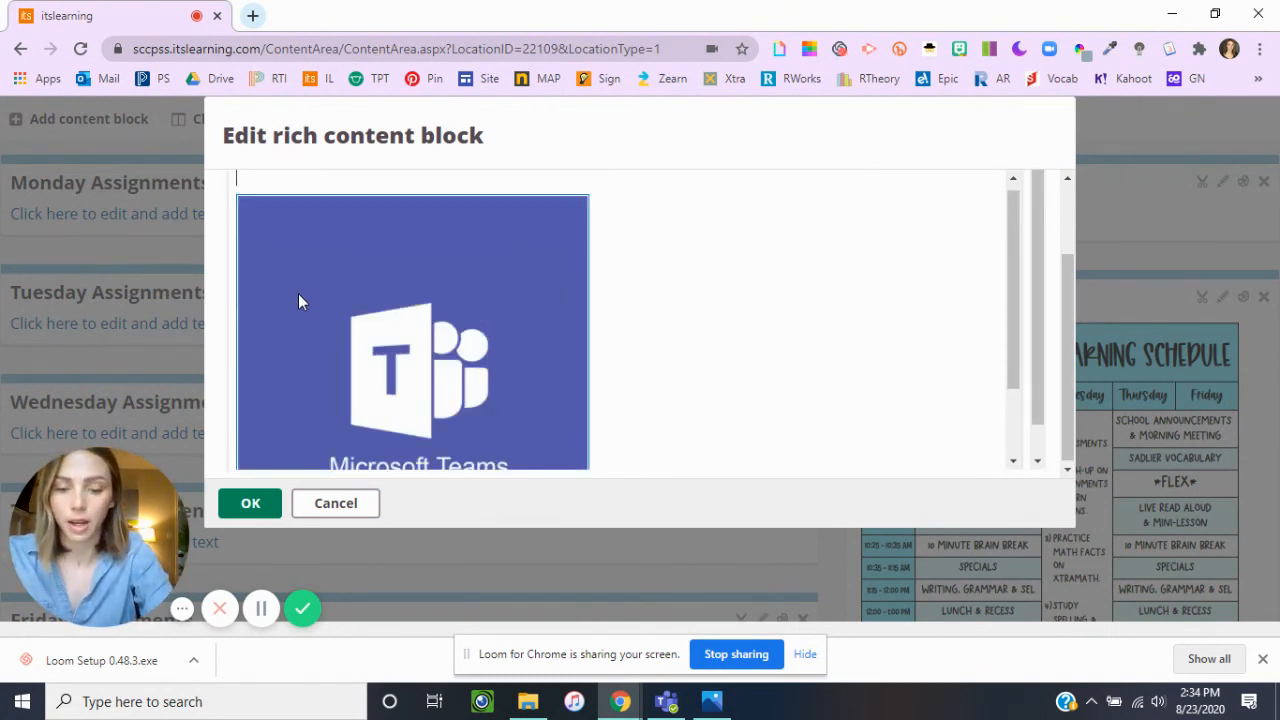
text(Click on the i)
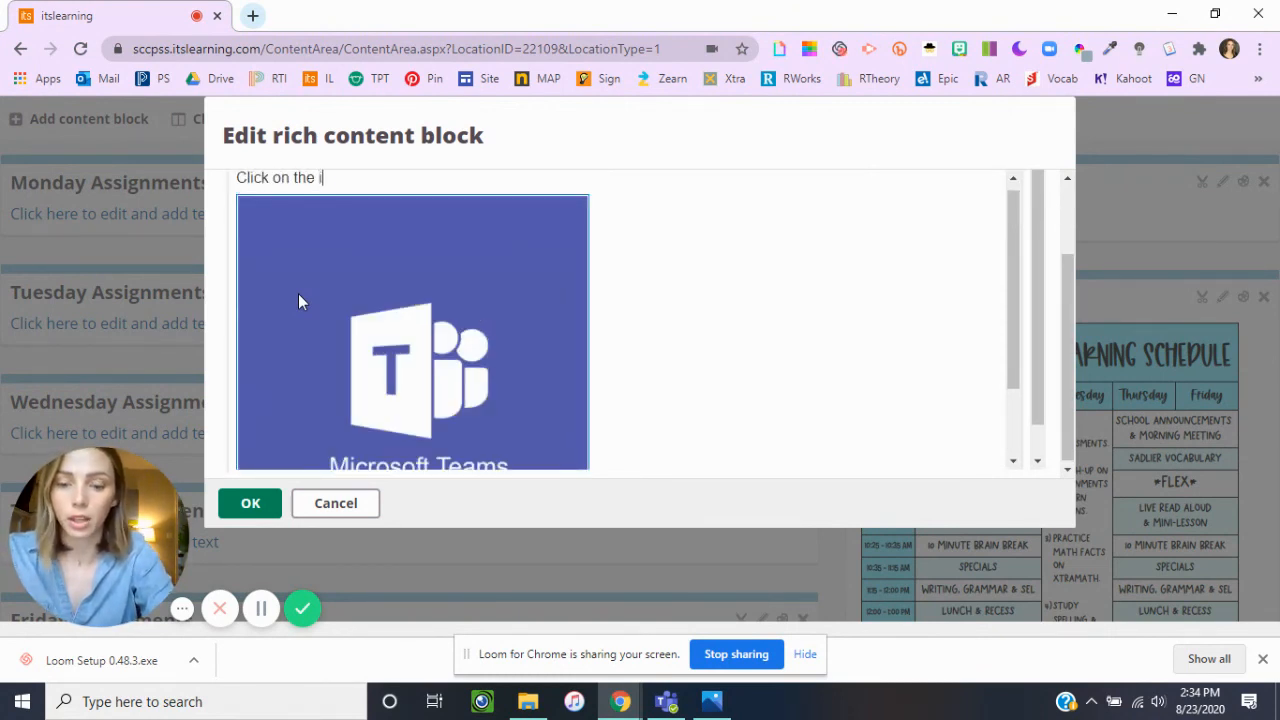
text(mage to join o)
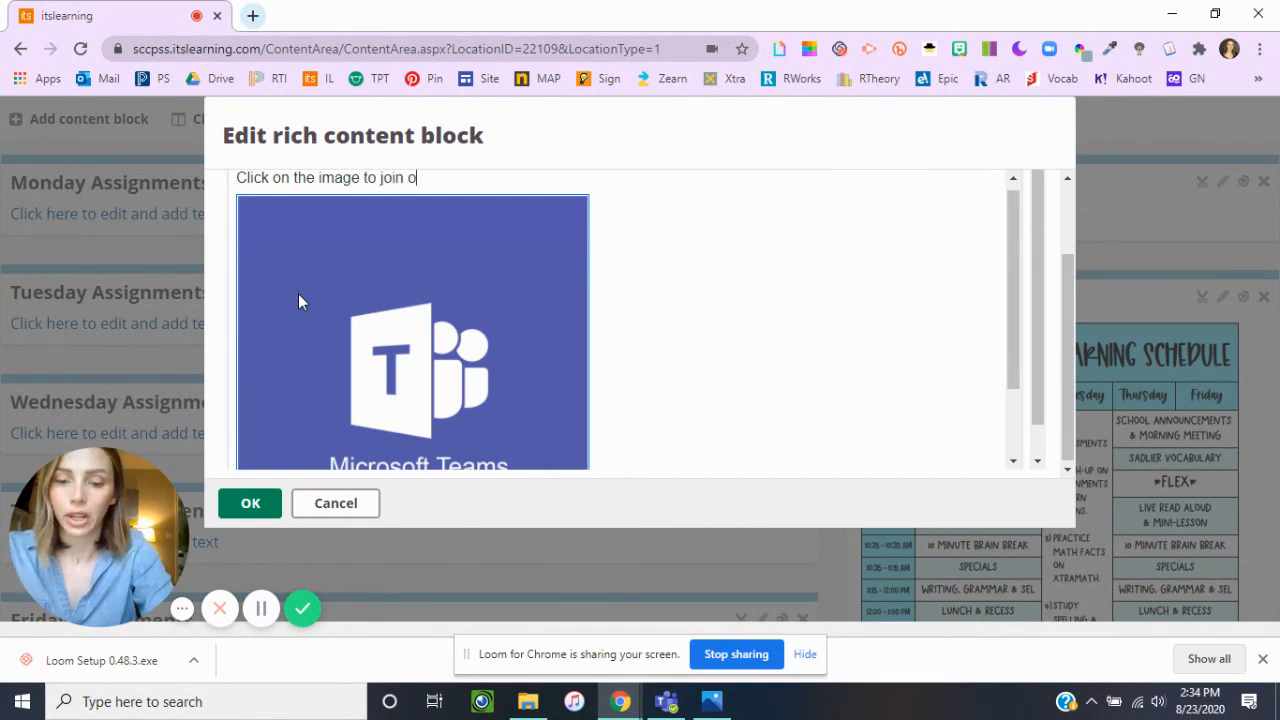
text(ur meeting)
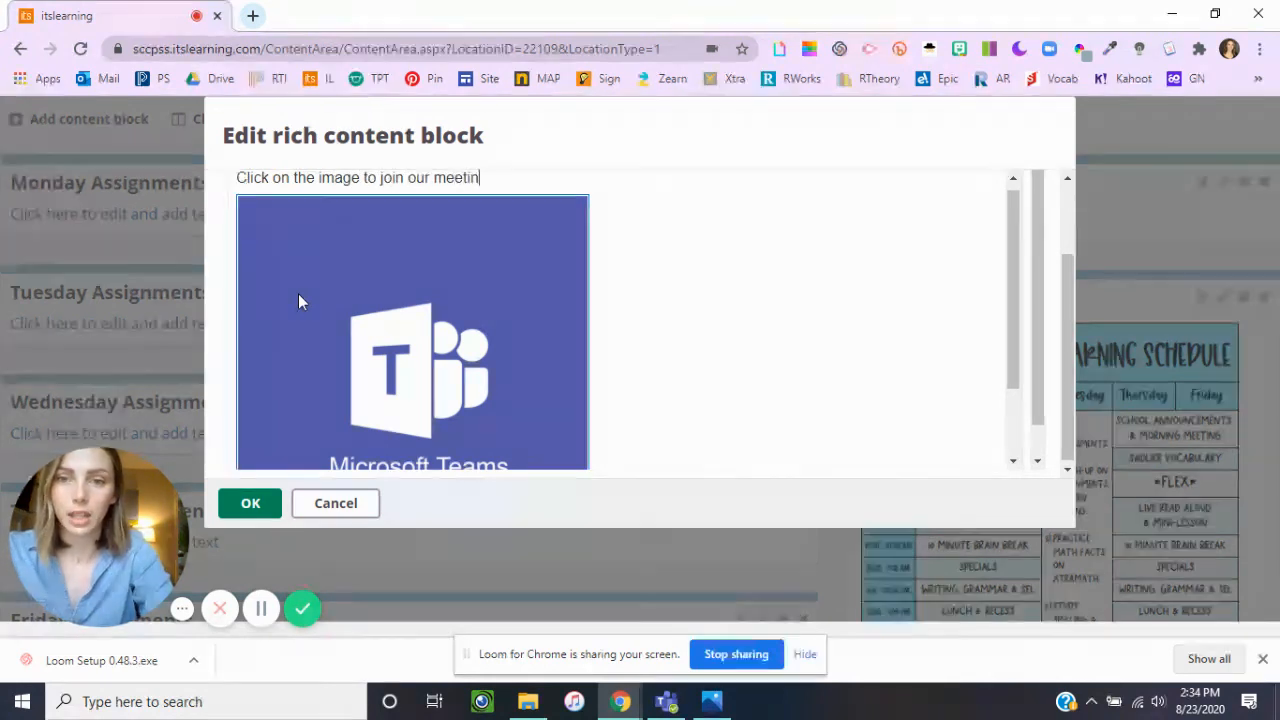
click(364, 177)
text(below)
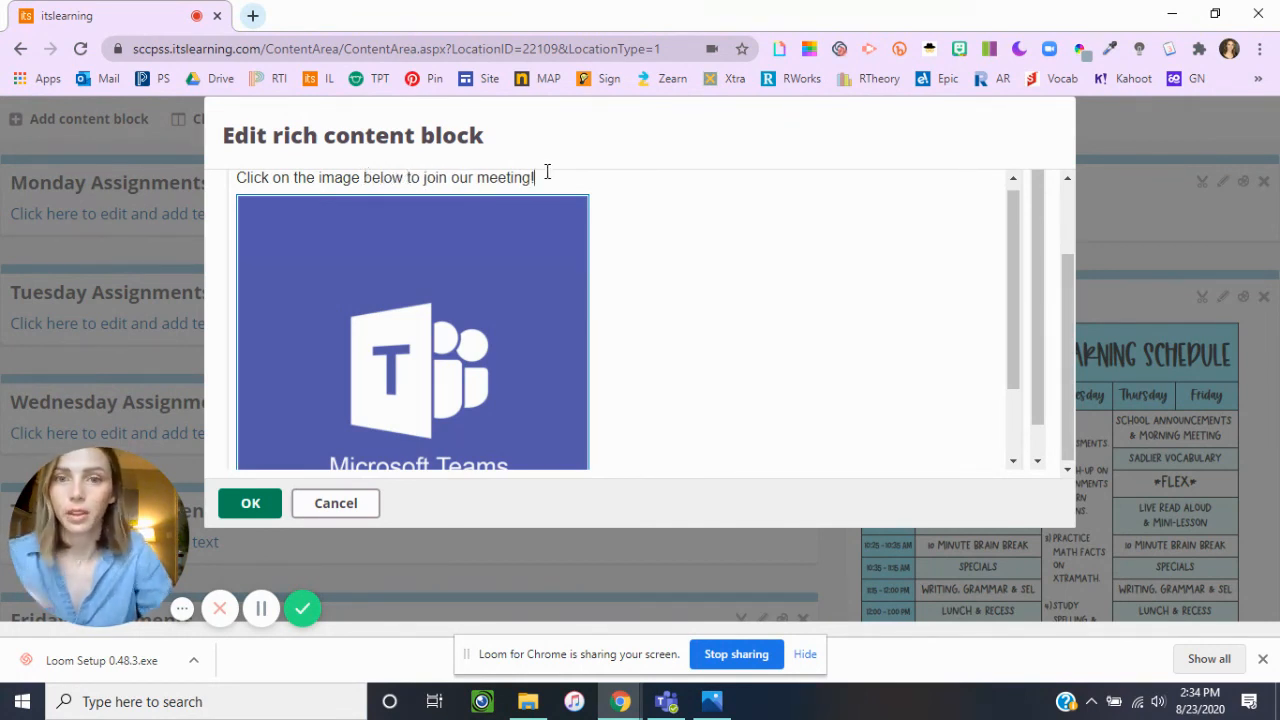
click(252, 512)
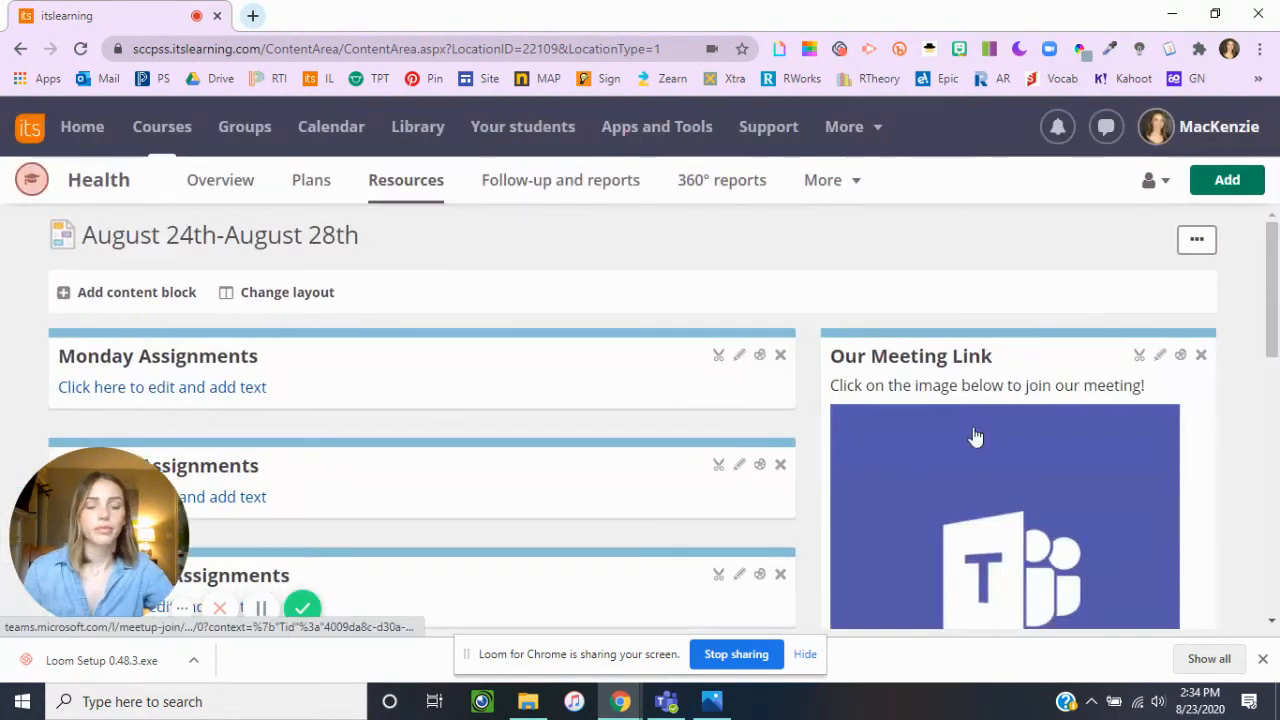
scroll(1050, 400, down, 3)
scroll(1040, 430, up, 5)
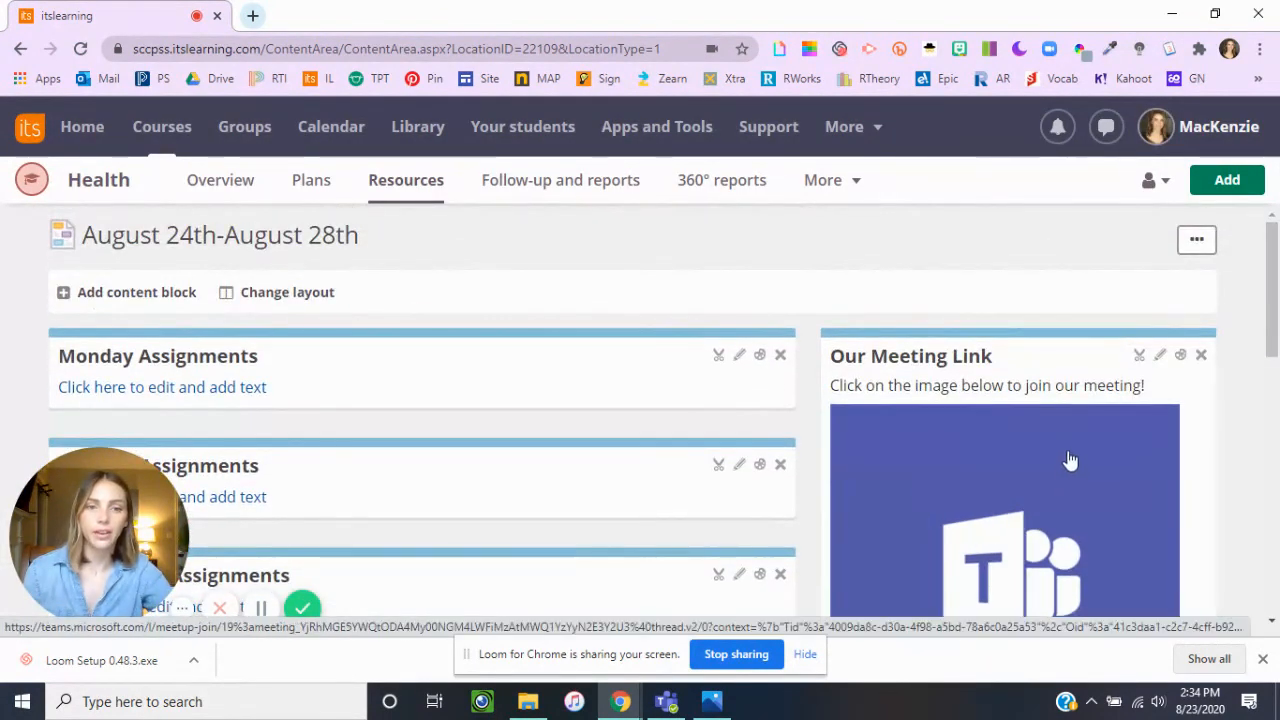
scroll(1060, 450, down, 2)
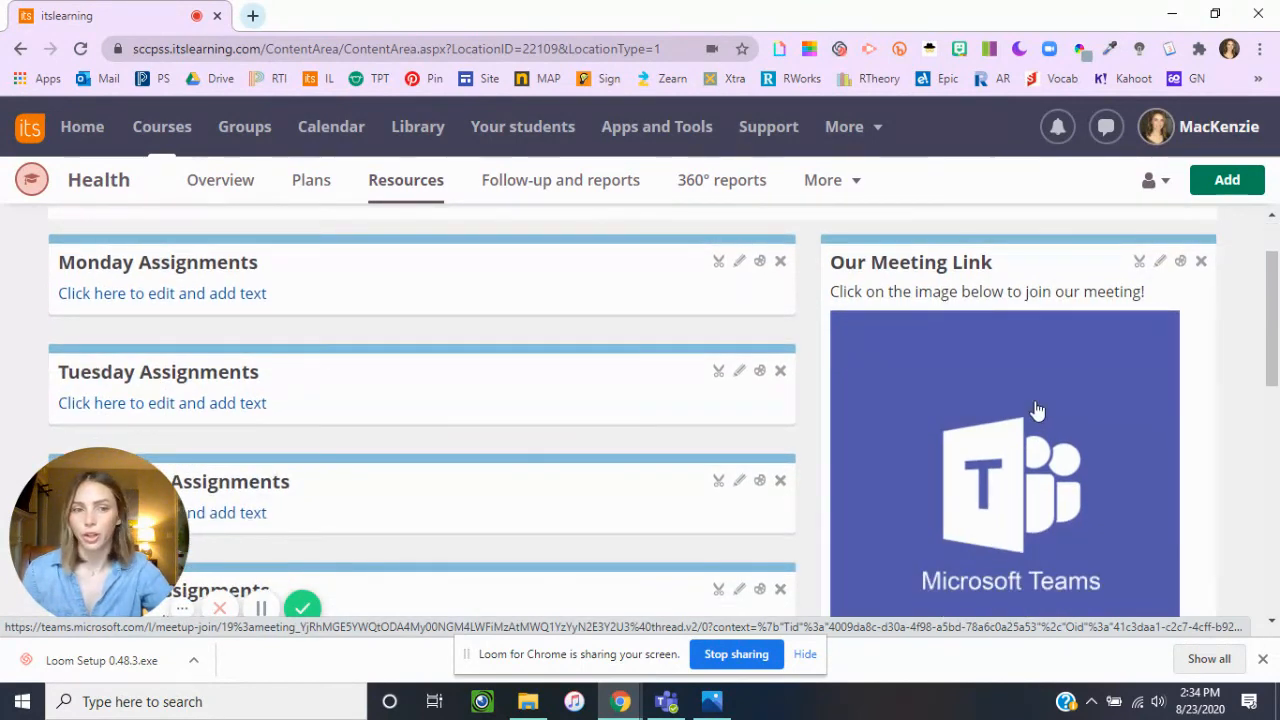